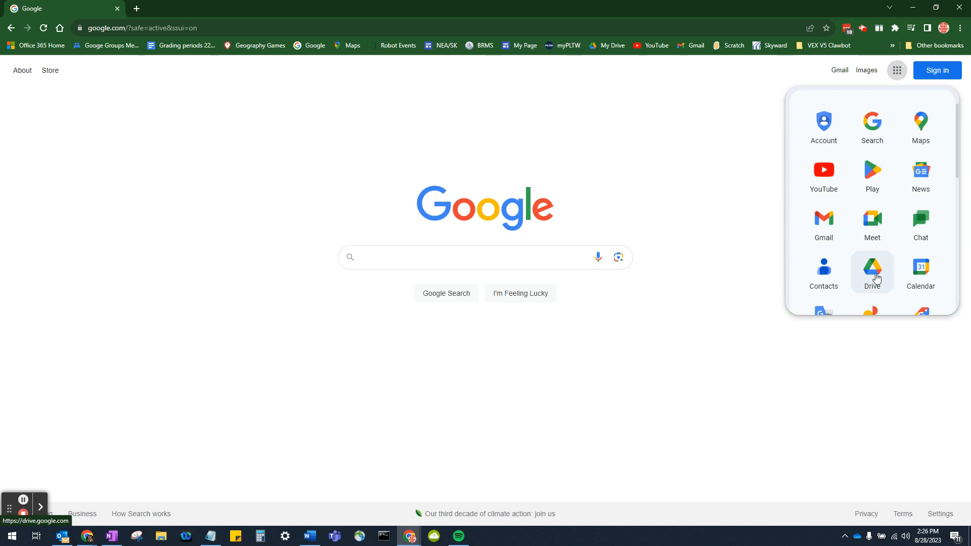
# Open Google Drive and go to the folder Classroom > 01 Comp Lit - Orange > Projects > Google Office Projects > 04. Docs.
pyautogui.click(877, 274)
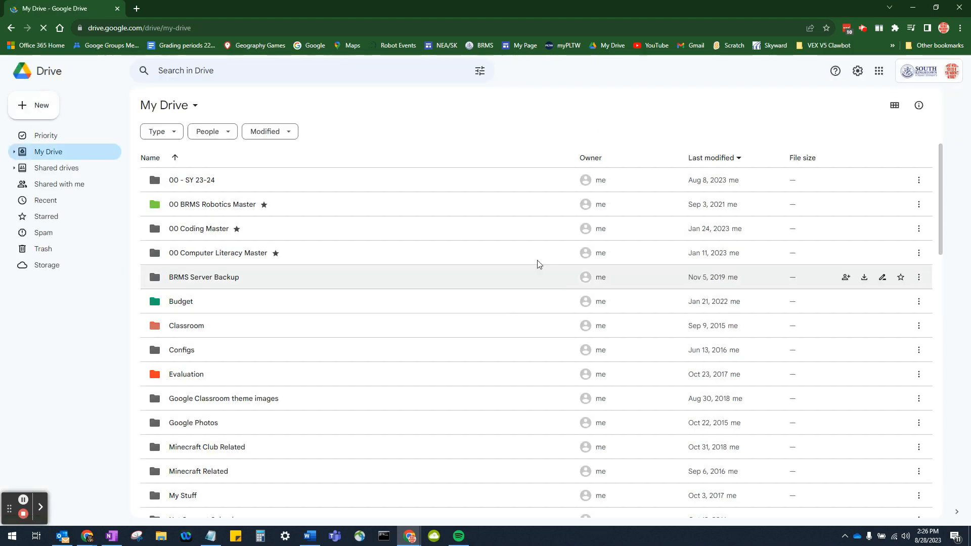
pyautogui.click(218, 324)
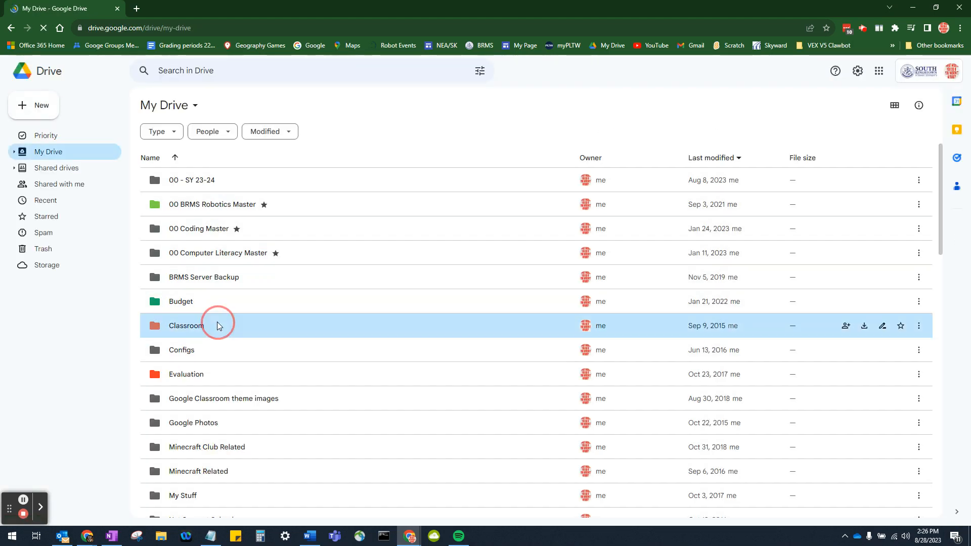
pyautogui.doubleClick(289, 325)
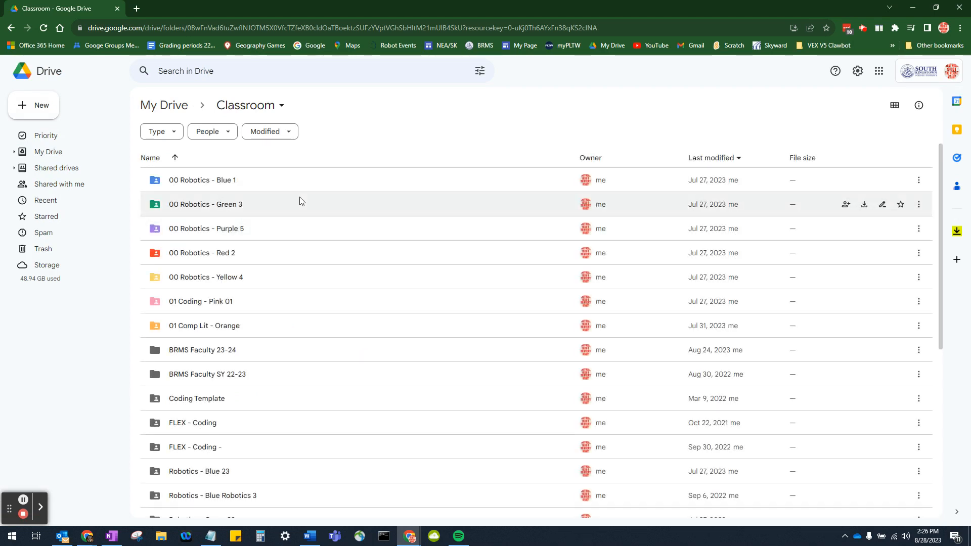
pyautogui.click(225, 330)
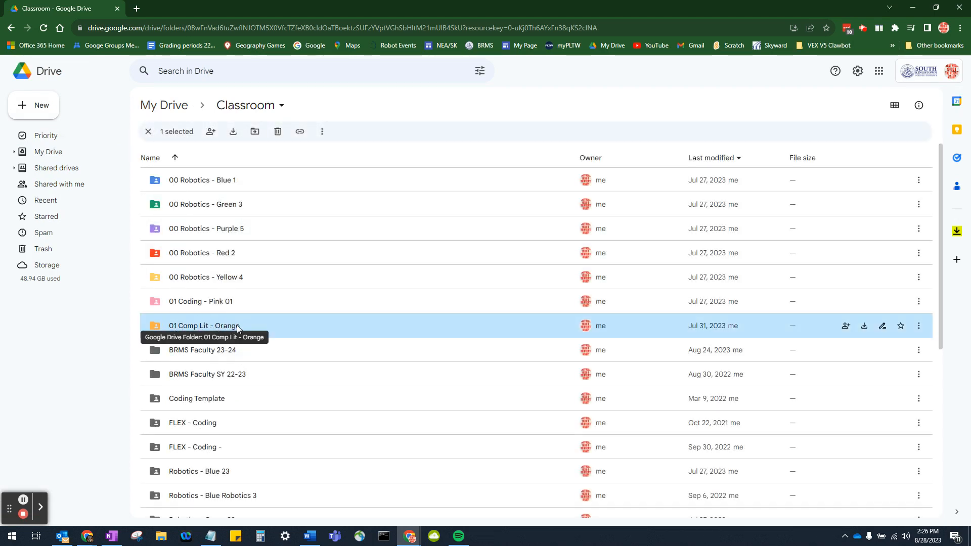
pyautogui.doubleClick(229, 325)
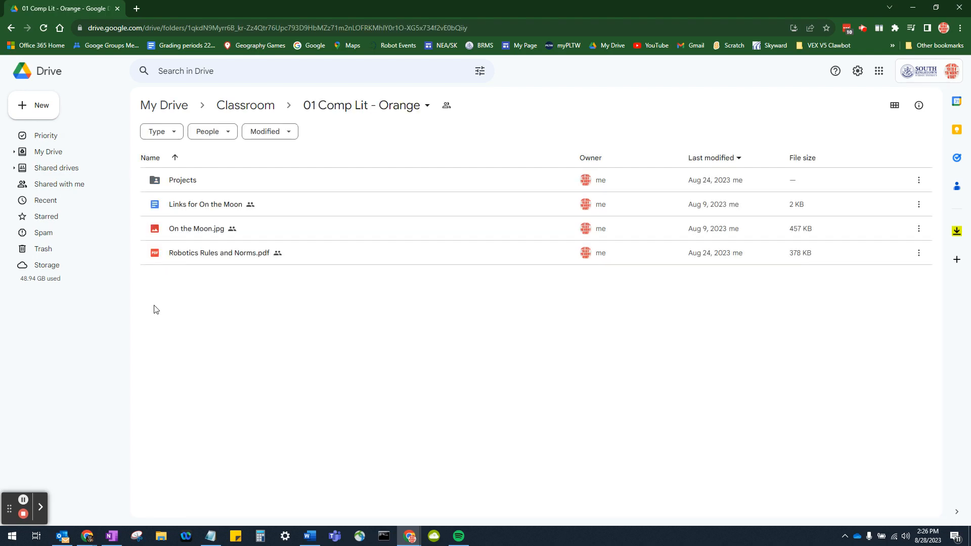
pyautogui.doubleClick(183, 182)
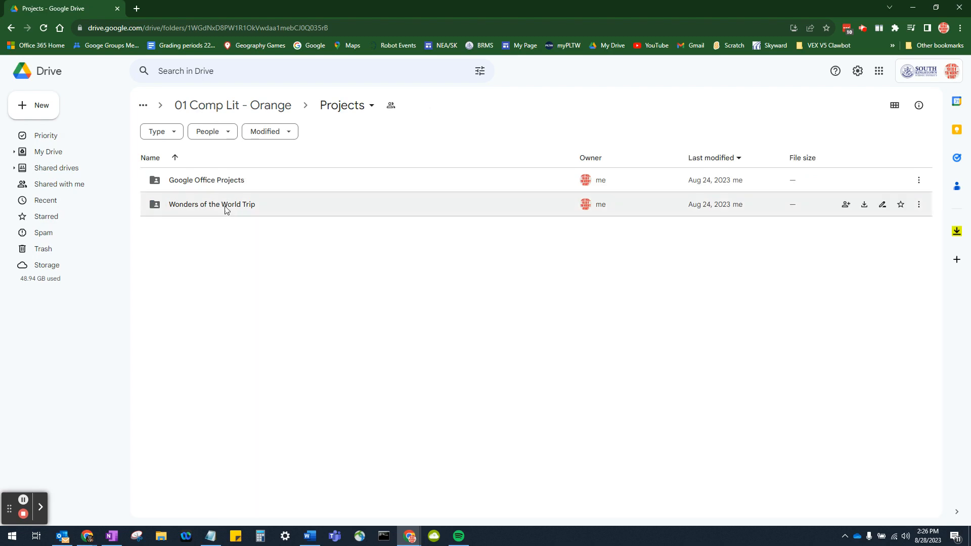
pyautogui.doubleClick(211, 184)
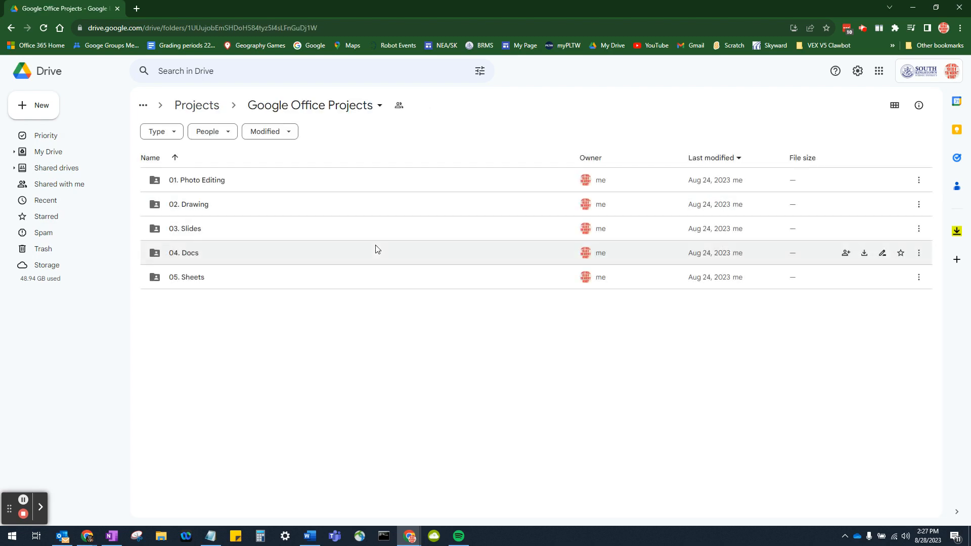
pyautogui.doubleClick(199, 253)
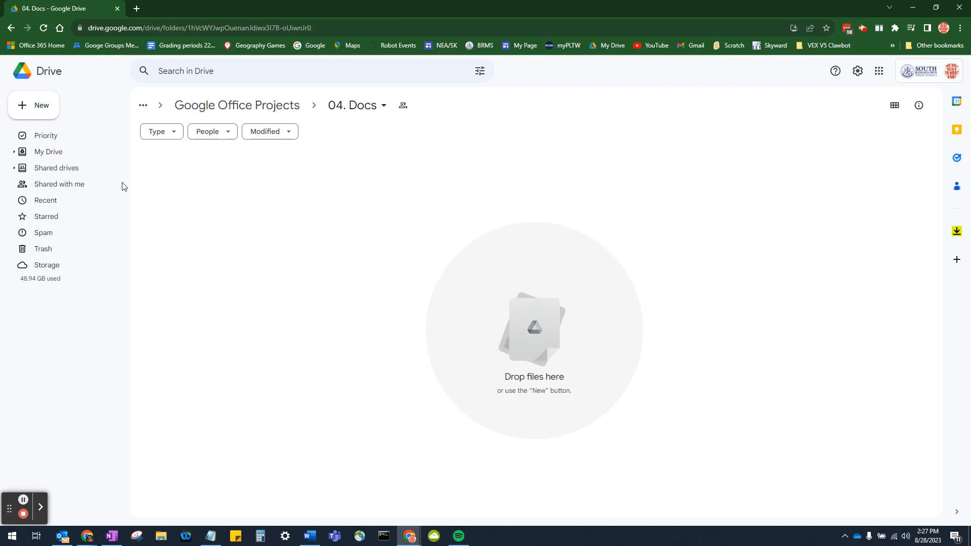
# Create a new blank Google Docs document in the shared 04. Docs folder.
pyautogui.click(26, 110)
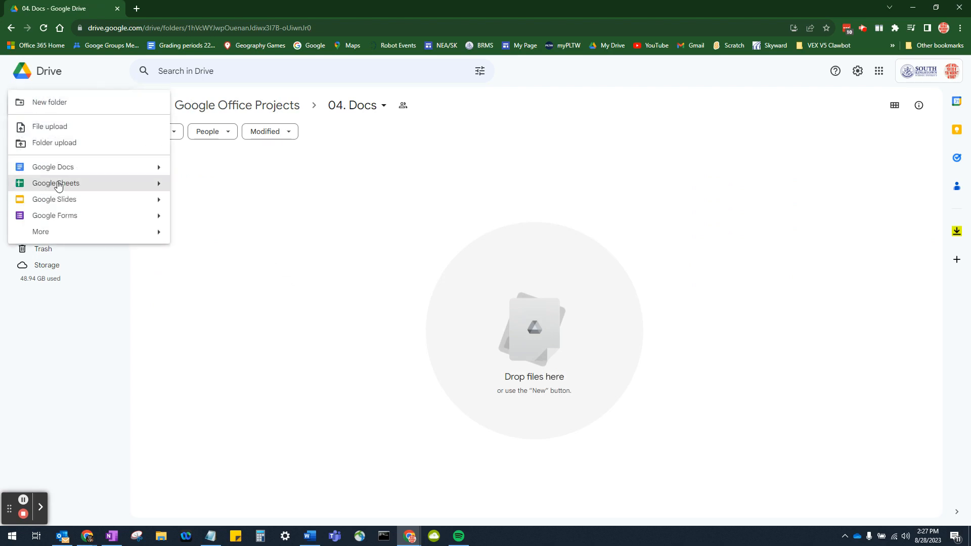
pyautogui.click(96, 167)
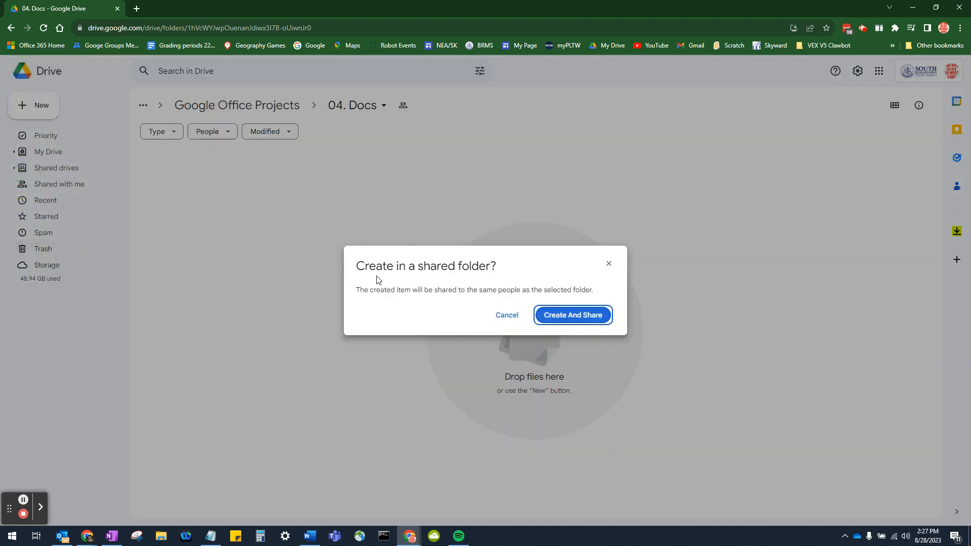
pyautogui.click(551, 319)
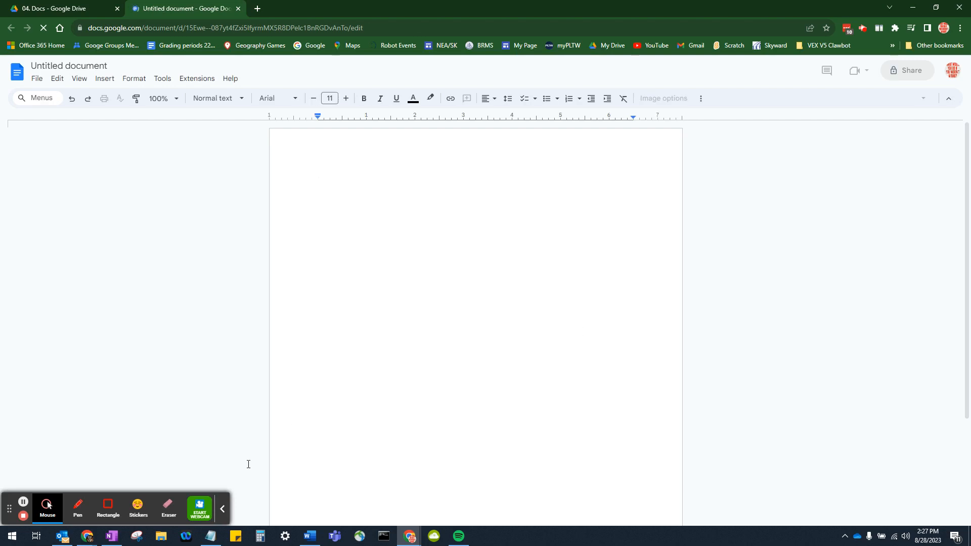
pyautogui.click(220, 515)
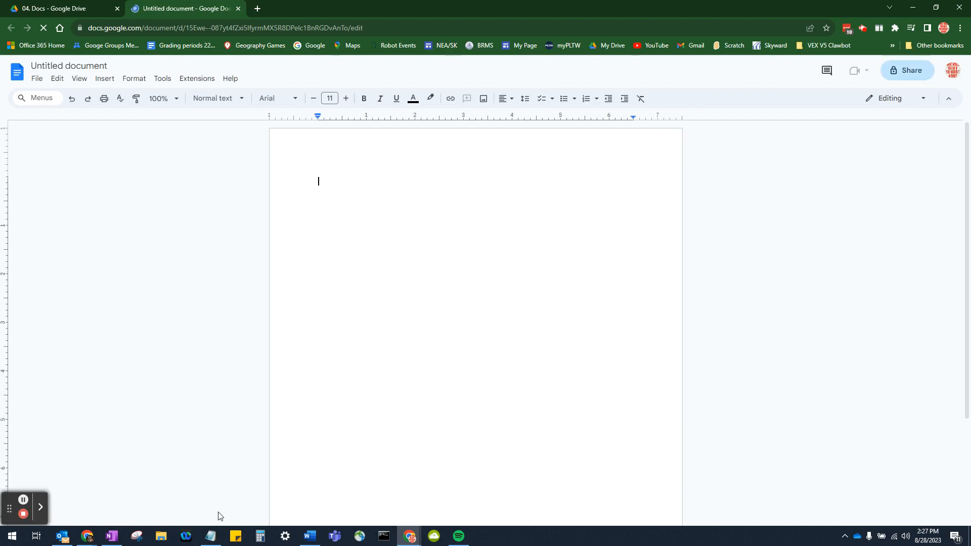
# Rename the untitled document as "Project 2 - Airport Codes".
pyautogui.click(73, 65)
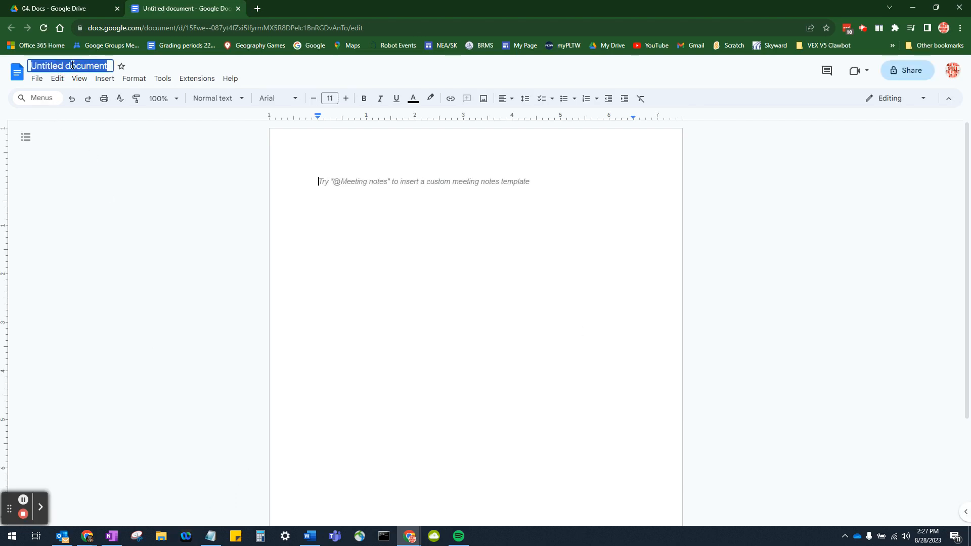
pyautogui.write('Proj')
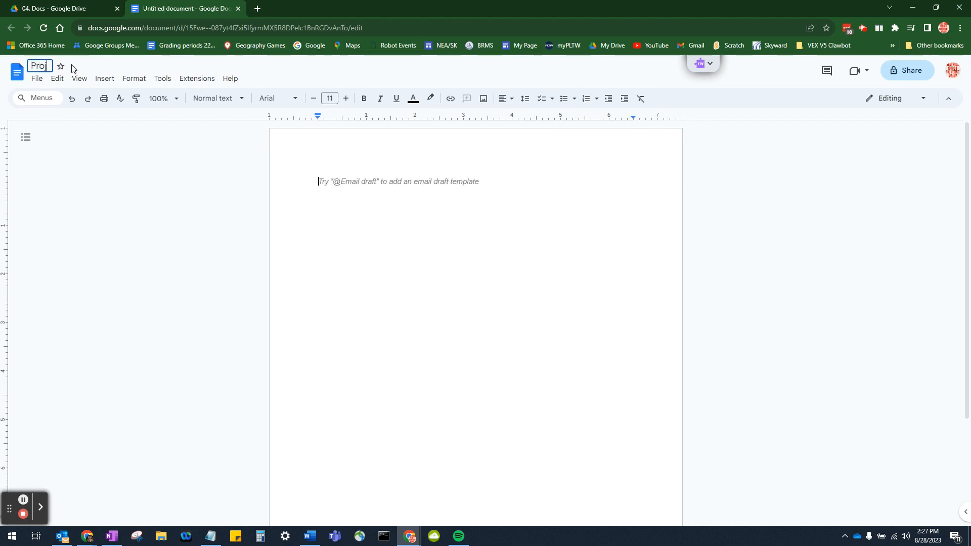
pyautogui.write('ect 2 - Airport')
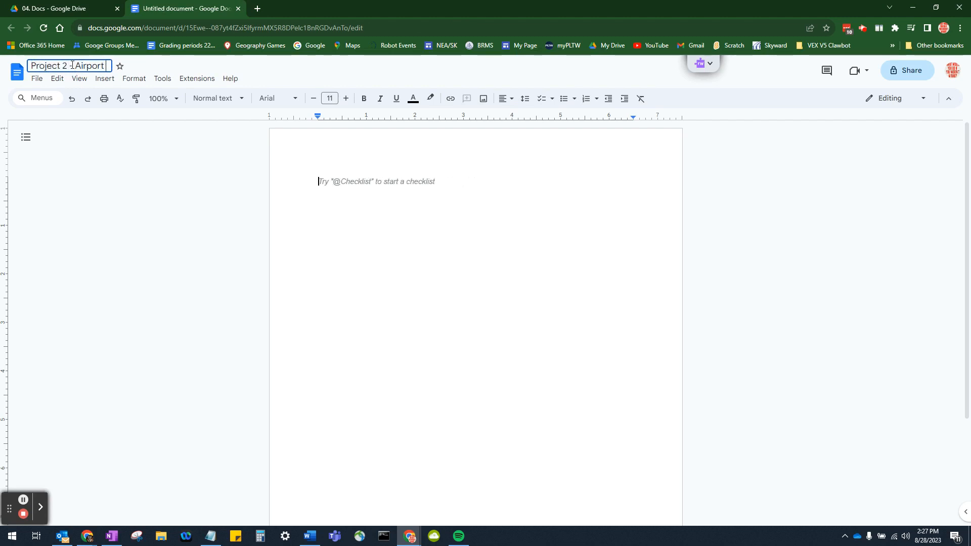
pyautogui.write(' Codes')
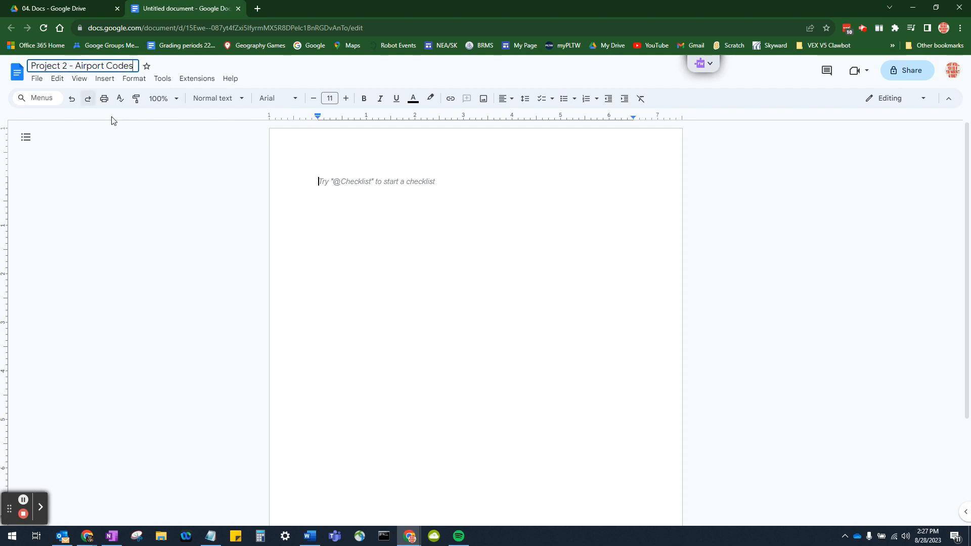
pyautogui.click(283, 223)
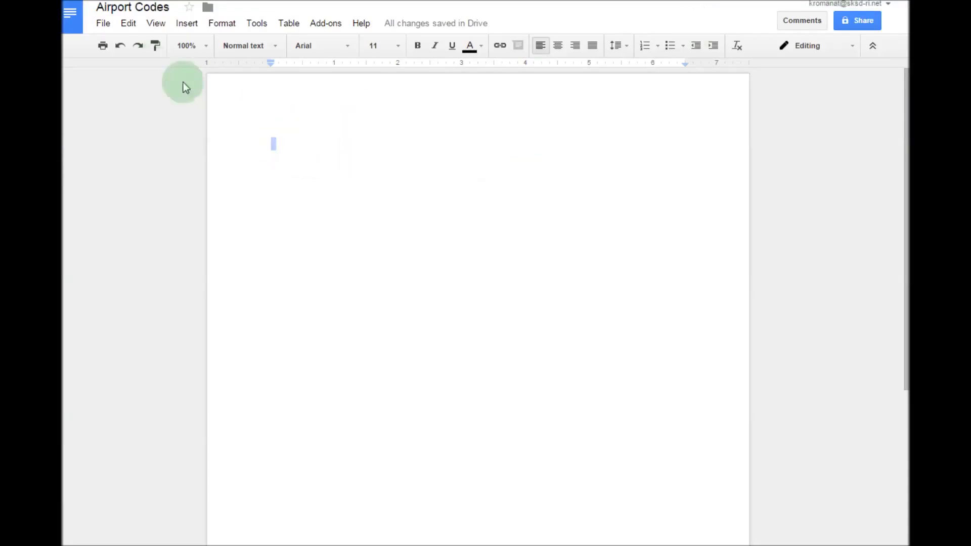
# Set the document's page orientation to landscape.
pyautogui.click(104, 23)
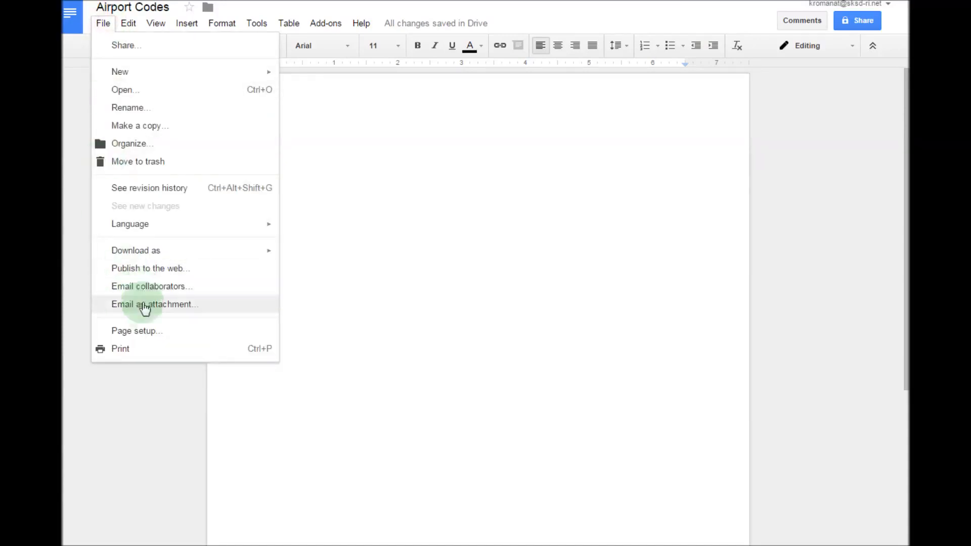
pyautogui.click(183, 338)
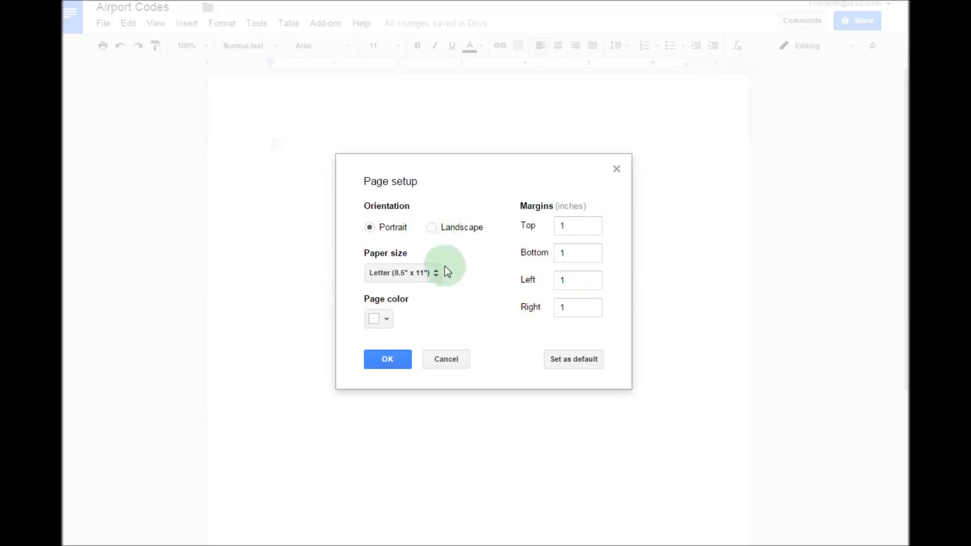
pyautogui.click(435, 231)
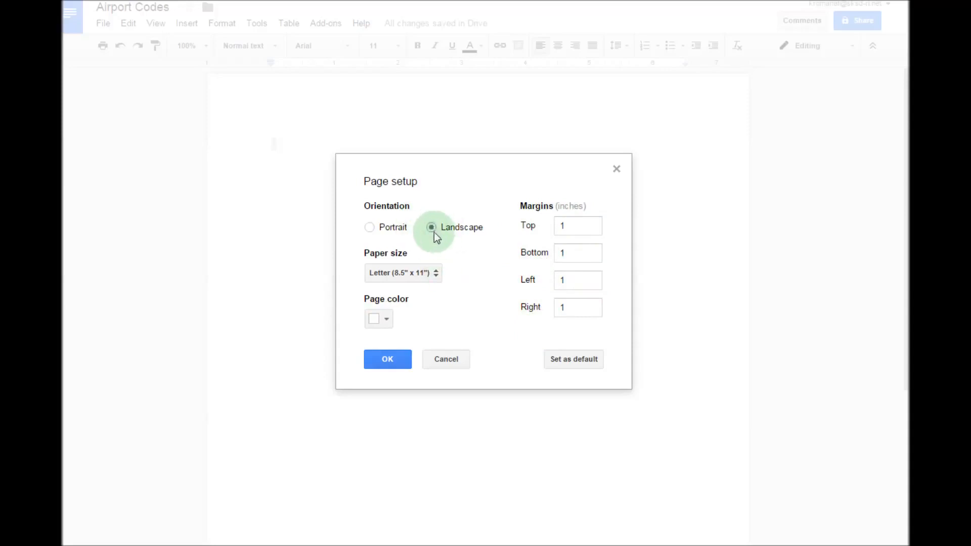
pyautogui.click(392, 359)
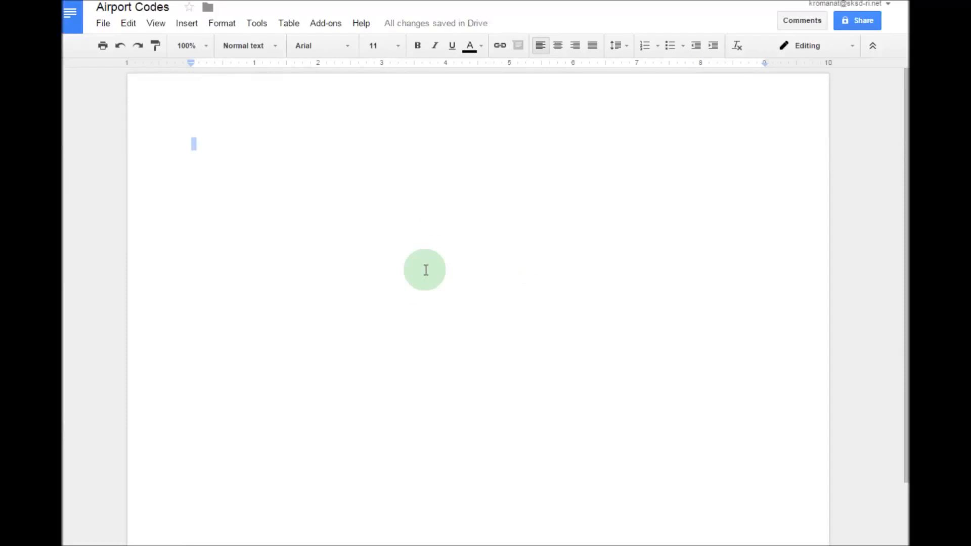
# Insert a table with 5 columns and 8 rows.
pyautogui.click(189, 26)
pyautogui.moveTo(196, 118)
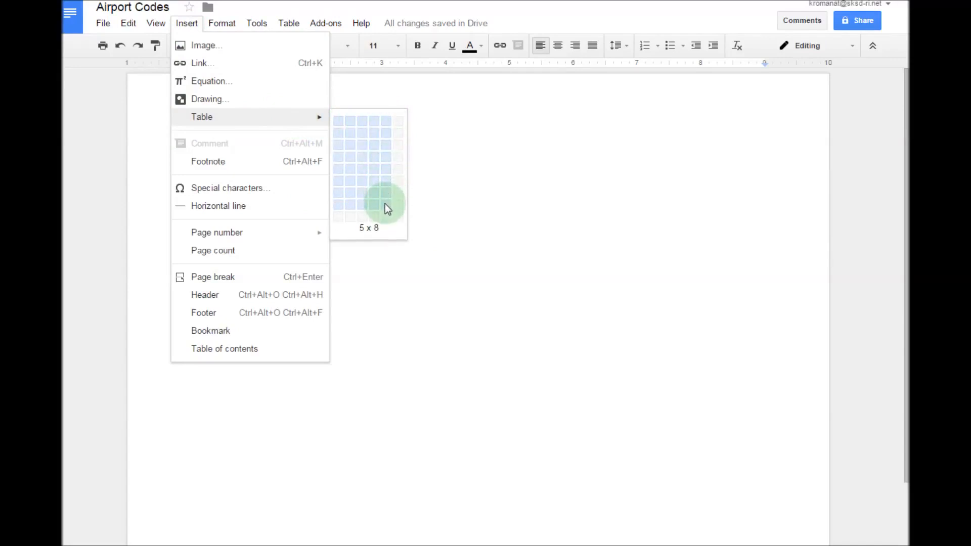
pyautogui.click(387, 208)
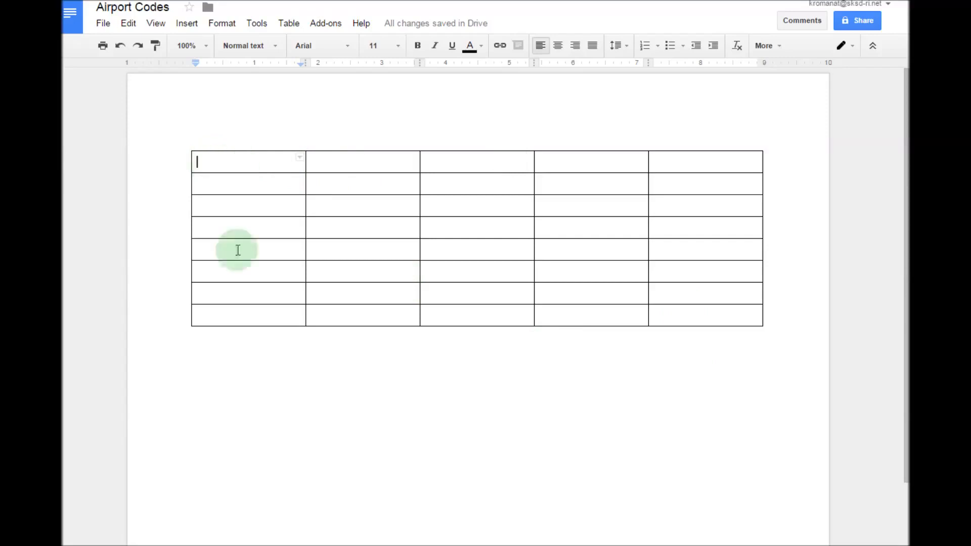
# Set the minimum row height of all table rows to 0.7 in and stop rows from overflowing across pages.
pyautogui.doubleClick(222, 162)
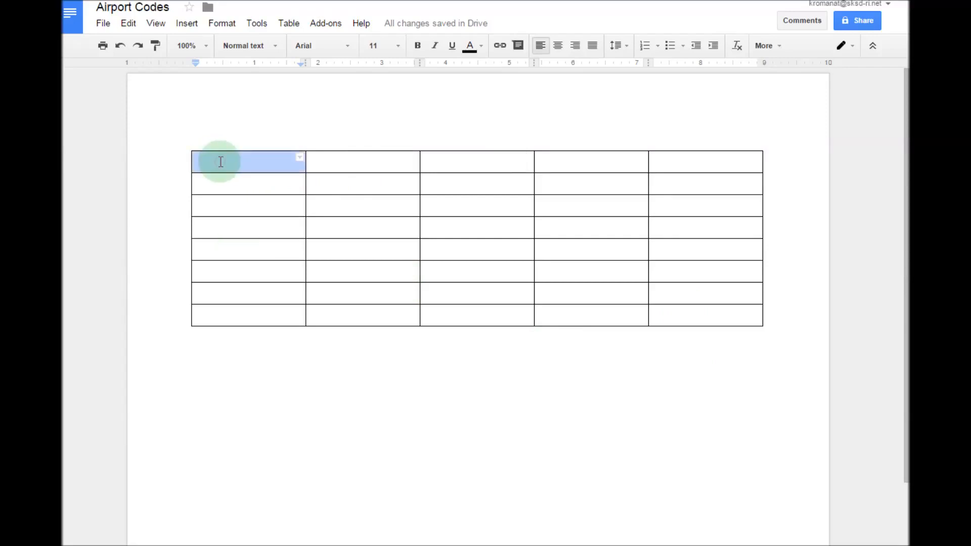
pyautogui.moveTo(220, 162); pyautogui.dragTo(709, 321)
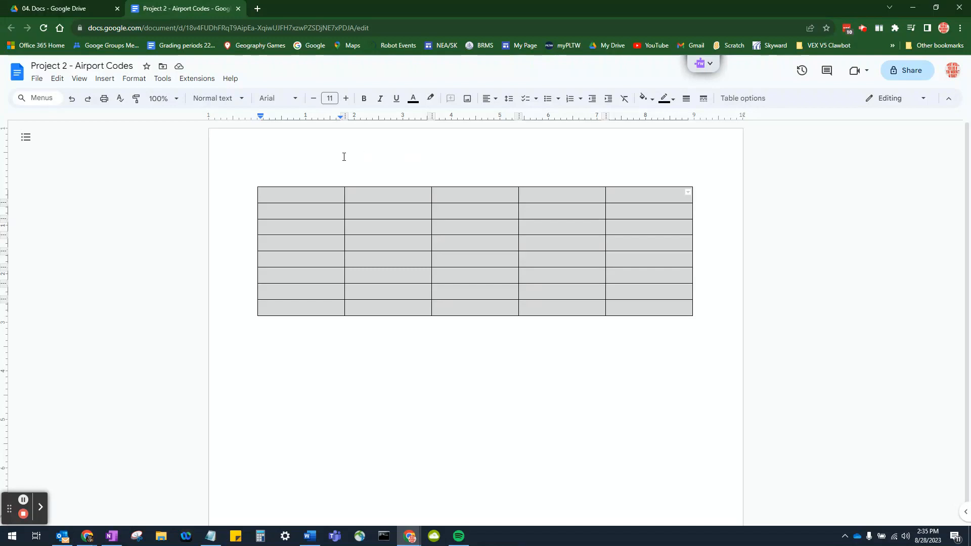
pyautogui.click(136, 80)
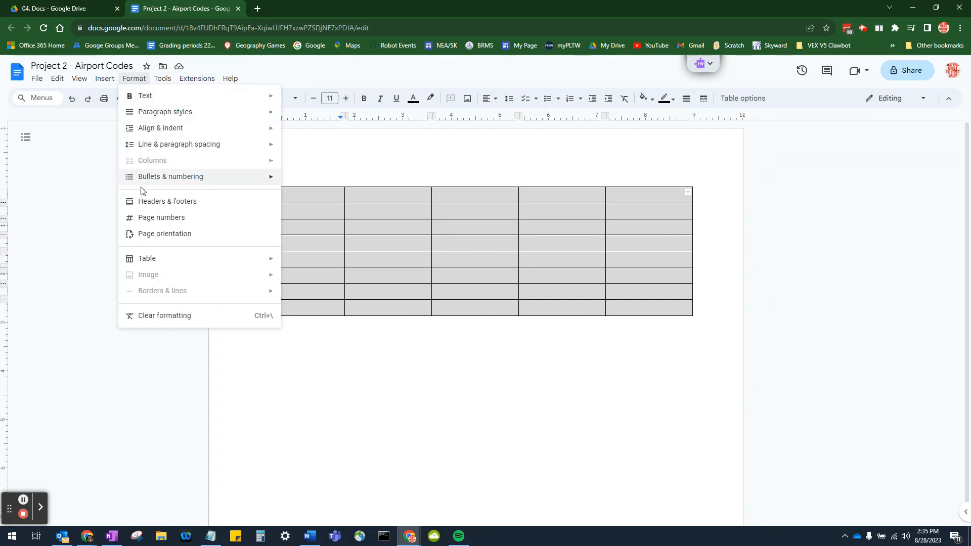
pyautogui.moveTo(152, 262)
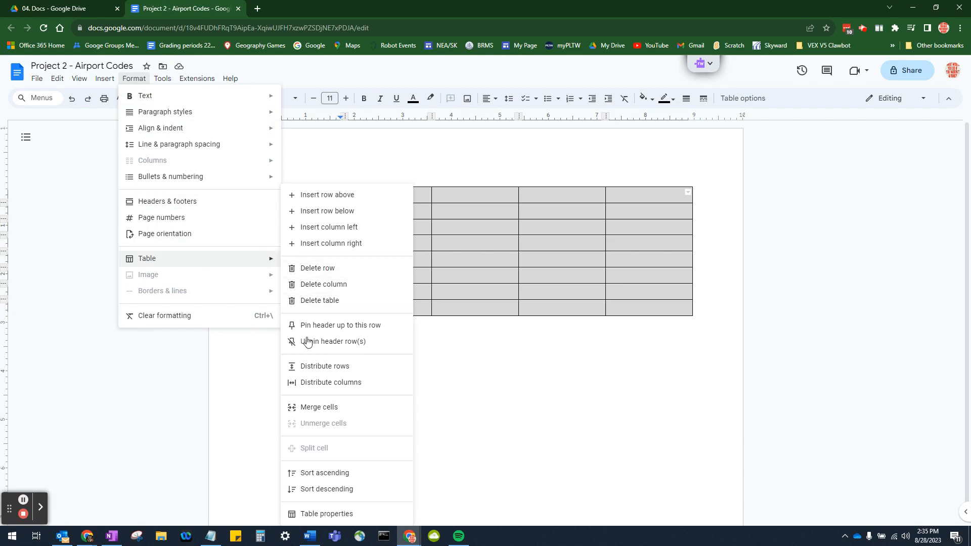
pyautogui.click(326, 514)
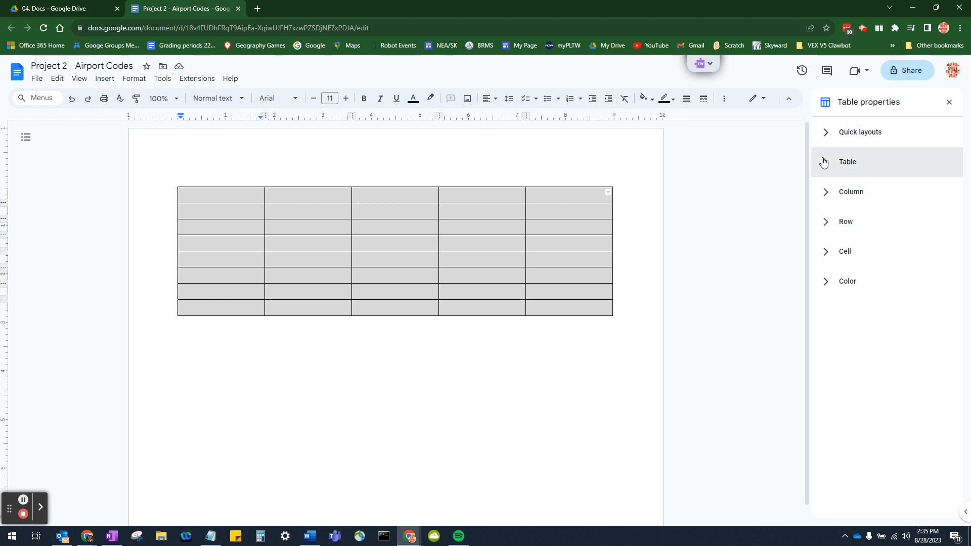
pyautogui.click(827, 225)
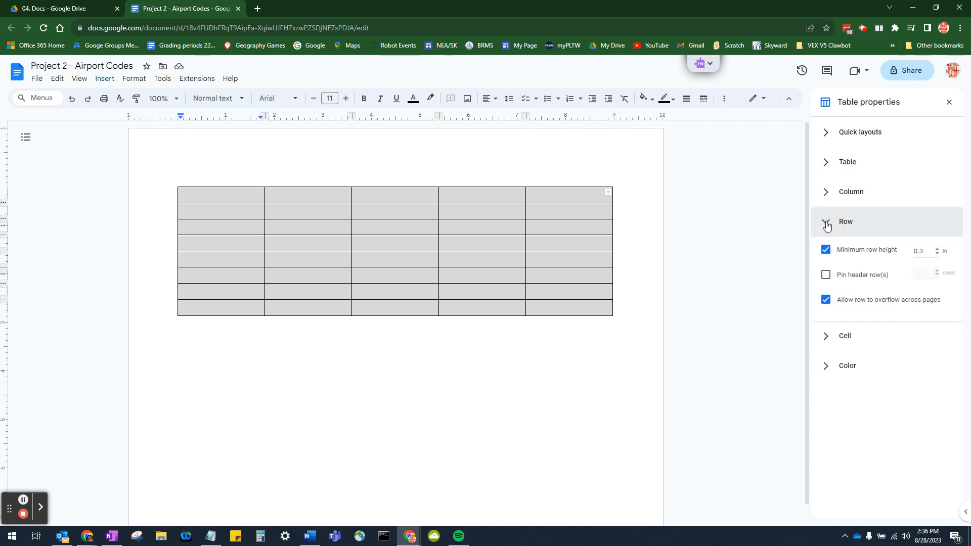
pyautogui.click(937, 249)
pyautogui.click(937, 249)
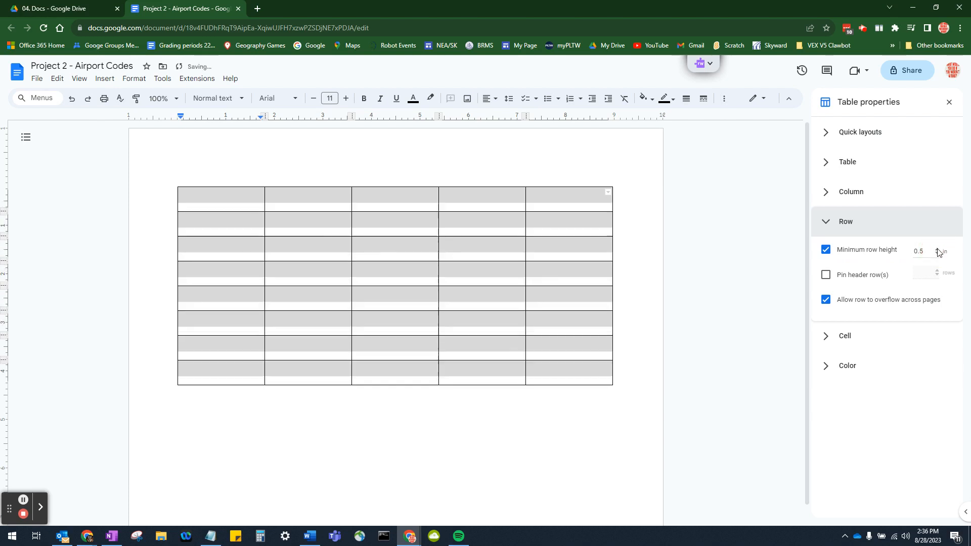
pyautogui.click(937, 250)
pyautogui.click(937, 249)
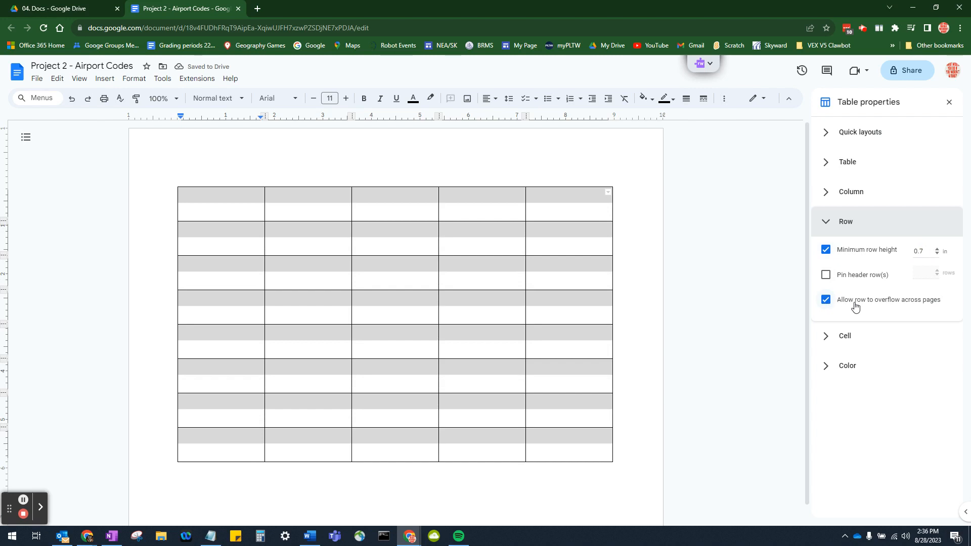
pyautogui.click(827, 300)
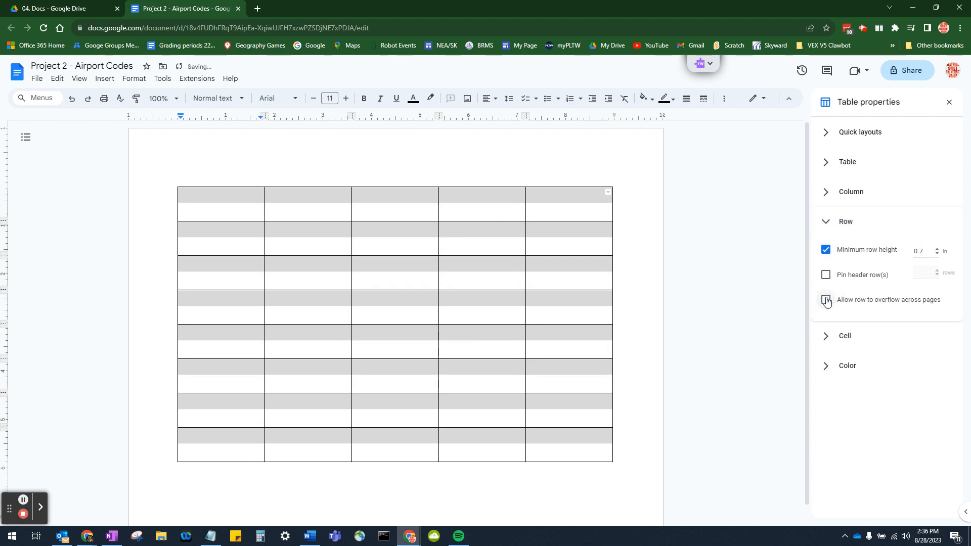
pyautogui.click(949, 103)
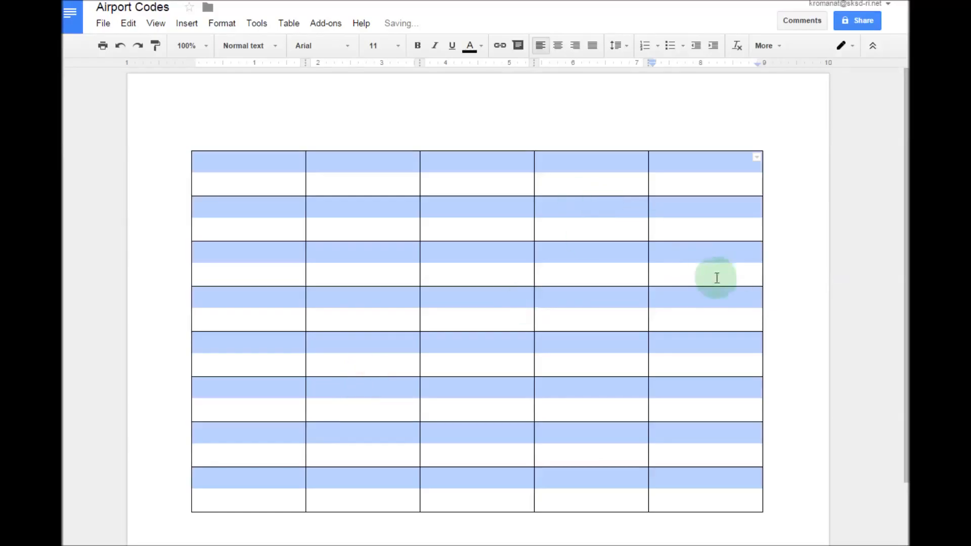
# Set the font size of the entire table to 12.
pyautogui.scroll(-1, 657, 279)
pyautogui.scroll(1, 597, 305)
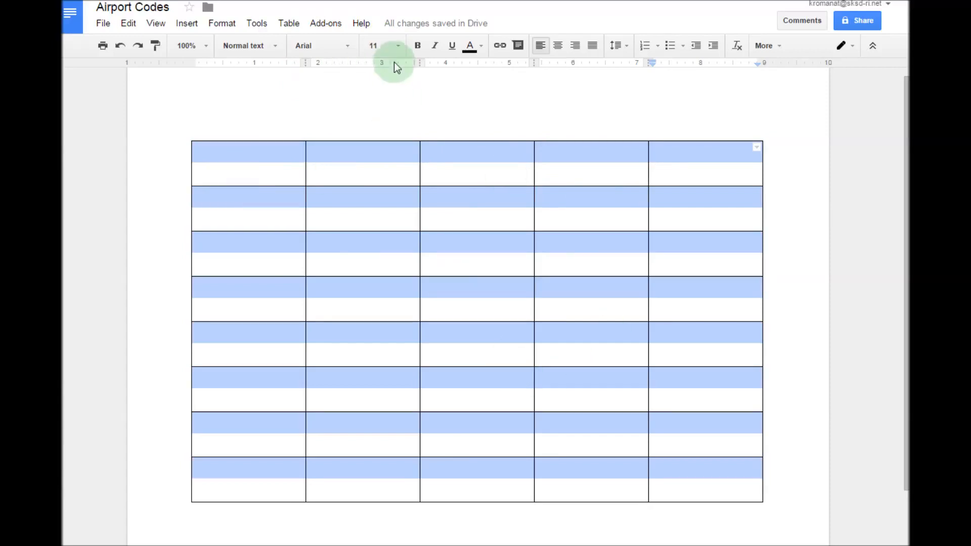
pyautogui.click(398, 50)
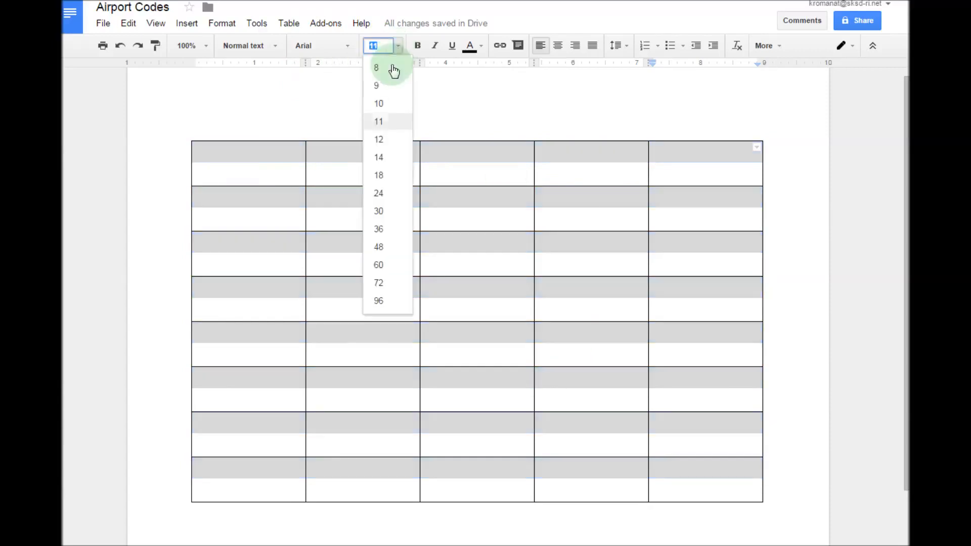
pyautogui.click(385, 141)
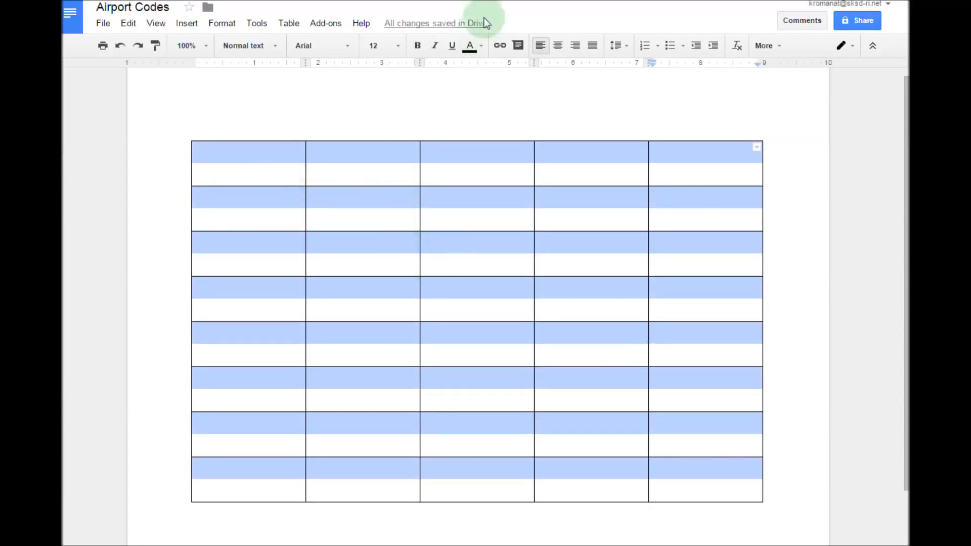
pyautogui.click(318, 205)
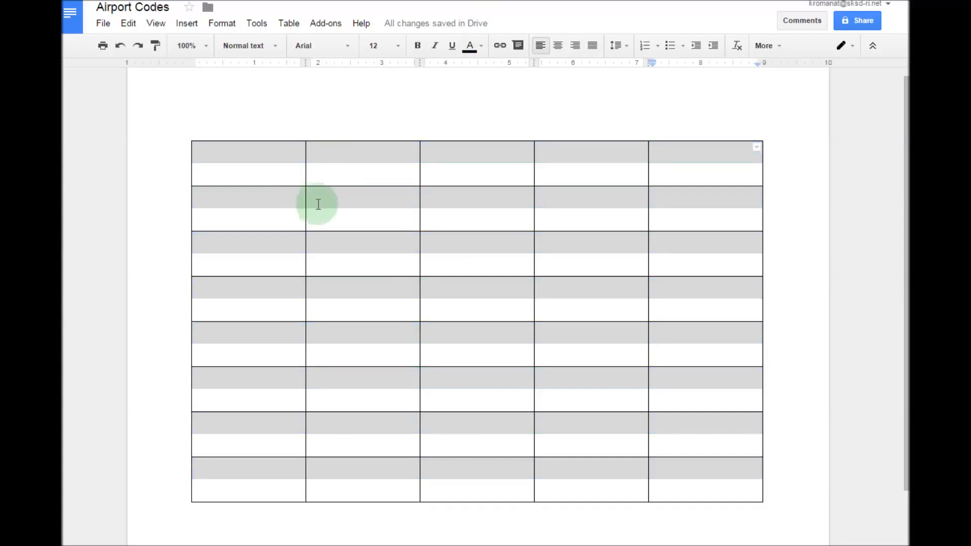
# Enter "World Airport Codes Website" in the first cell of the table's first row.
pyautogui.click(272, 159)
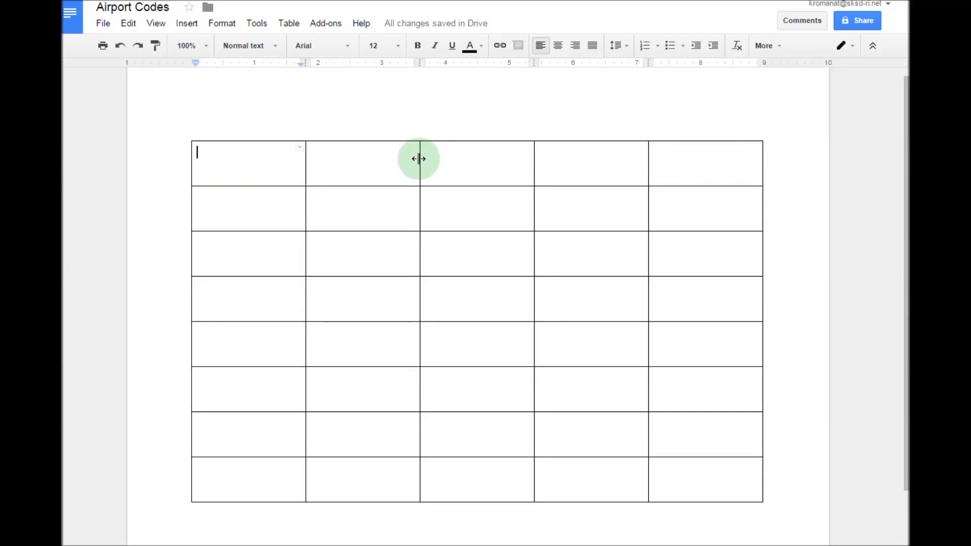
pyautogui.write('World Airport Codes Website')
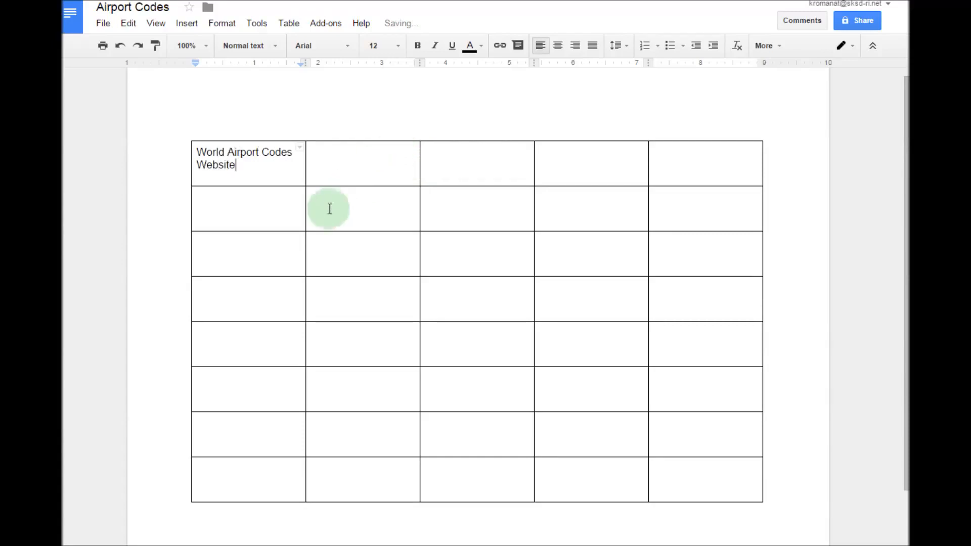
pyautogui.doubleClick(247, 221)
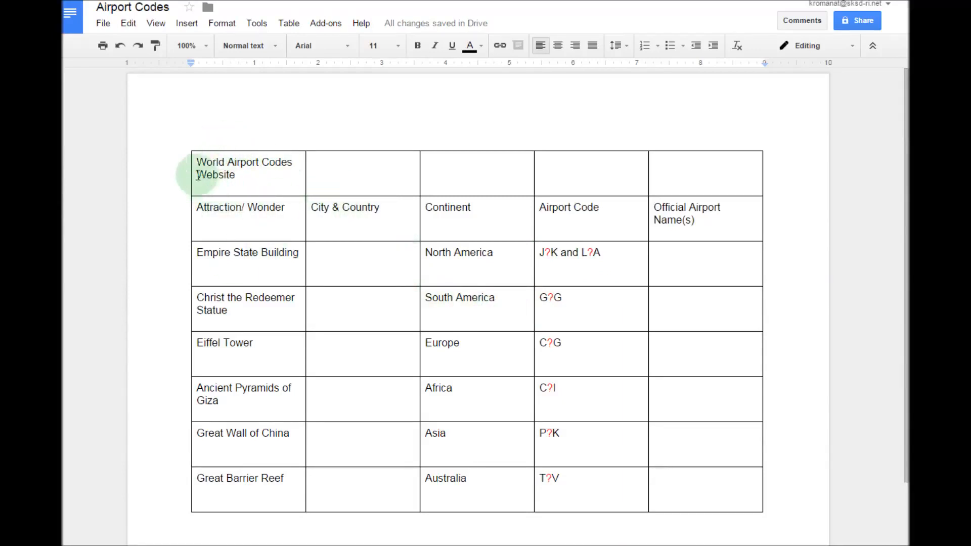
# Bold the whole first column and the remaining headings in the second row, from City & Country to Official Airport Name(s).
pyautogui.moveTo(197, 159); pyautogui.dragTo(254, 472)
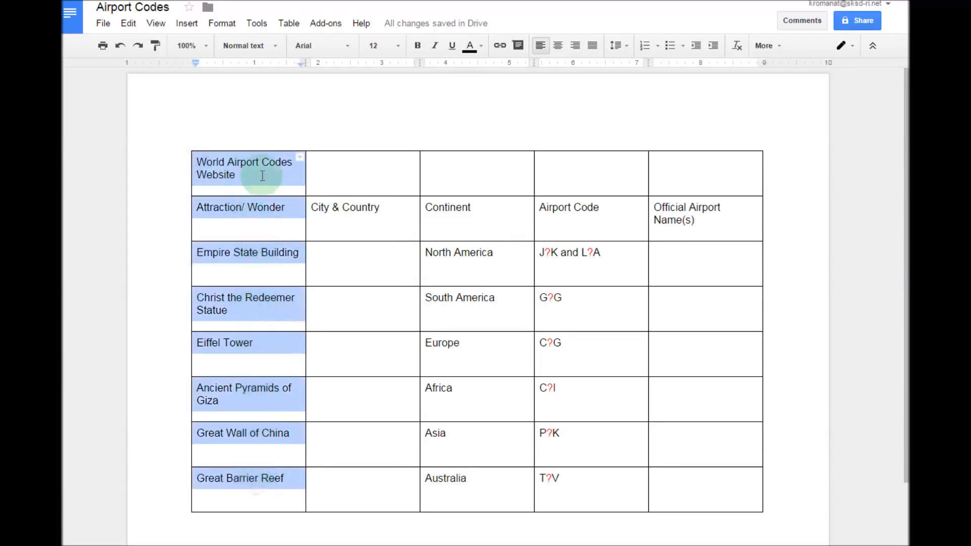
pyautogui.click(418, 46)
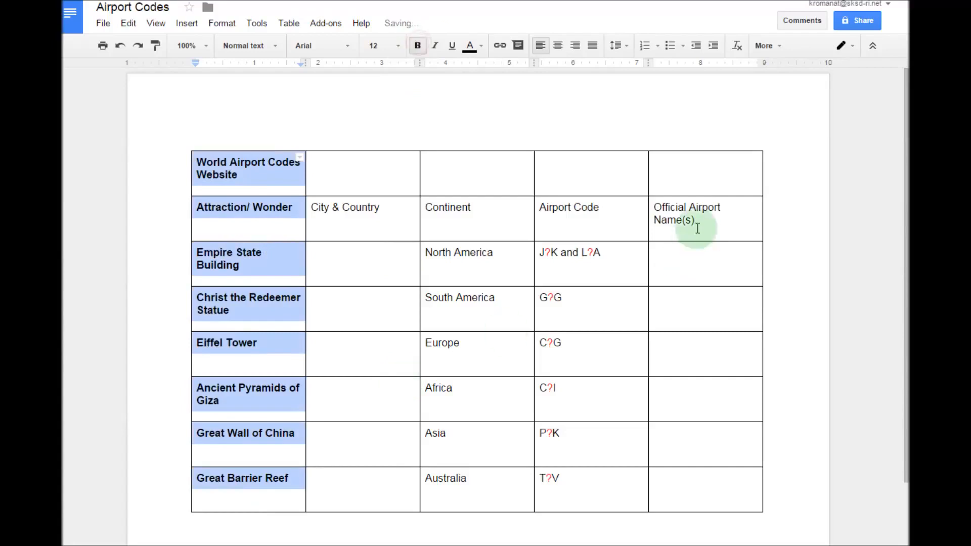
pyautogui.moveTo(697, 218); pyautogui.dragTo(334, 214)
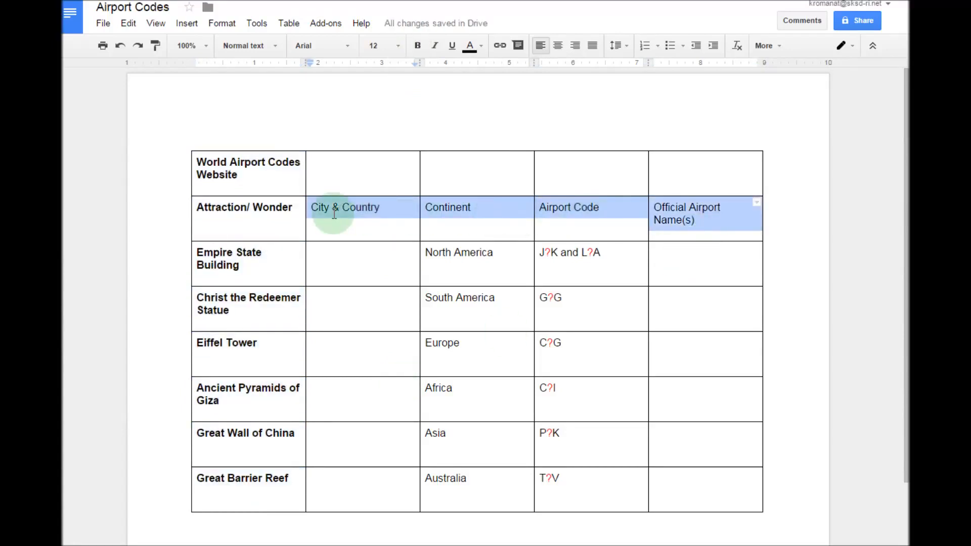
pyautogui.click(417, 46)
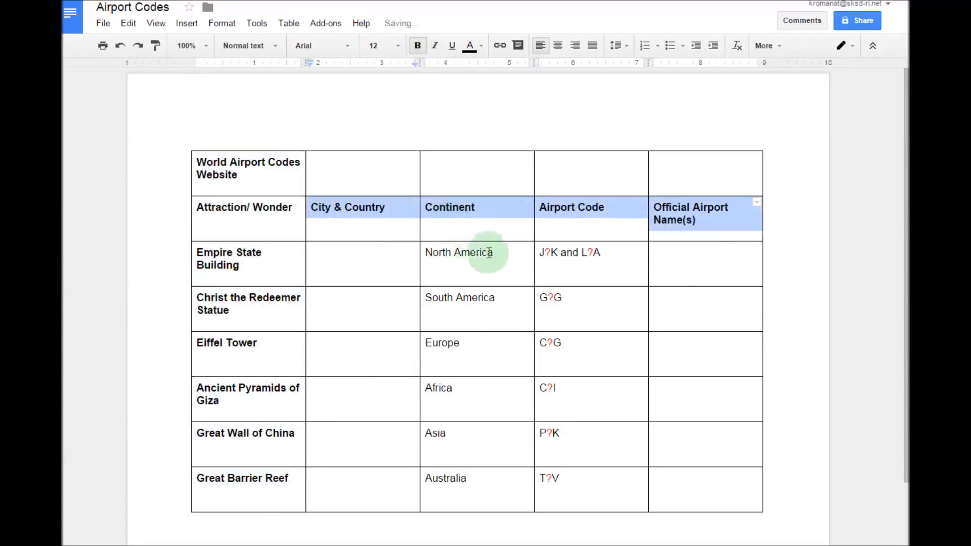
pyautogui.click(627, 319)
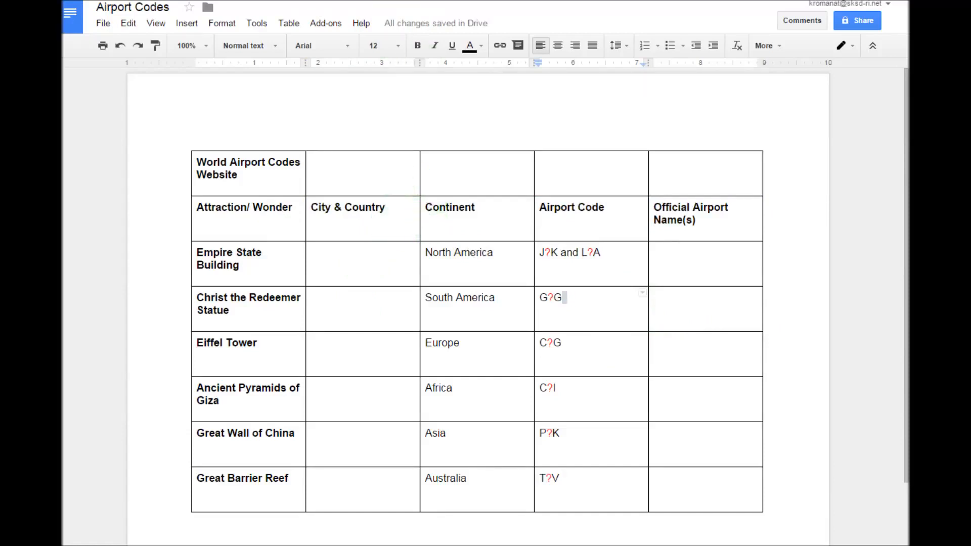
# Merge all five cells of the first row, containing "World Airport Codes Website", into a single cell.
pyautogui.click(314, 168)
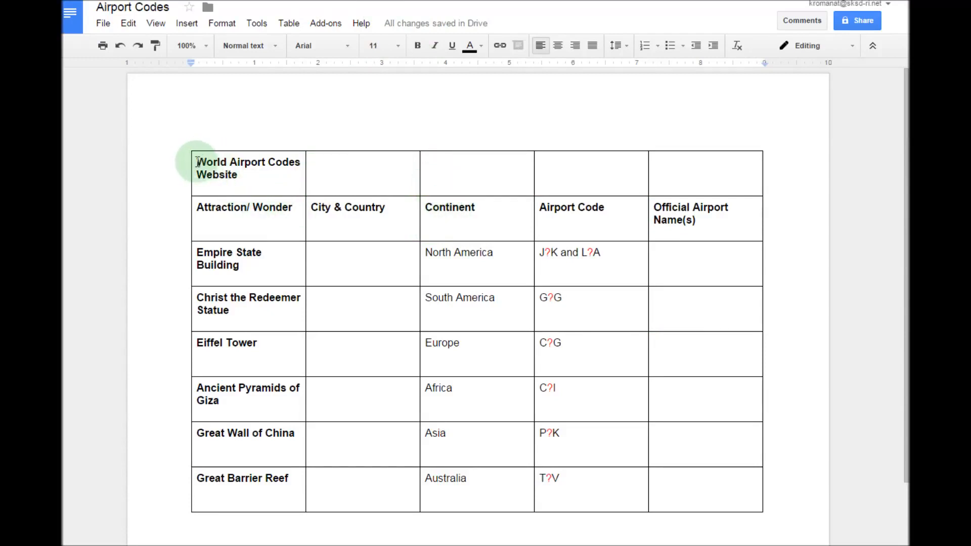
pyautogui.moveTo(197, 162)
pyautogui.mouseDown()
pyautogui.moveTo(283, 166)
pyautogui.moveTo(267, 178)
pyautogui.mouseUp()
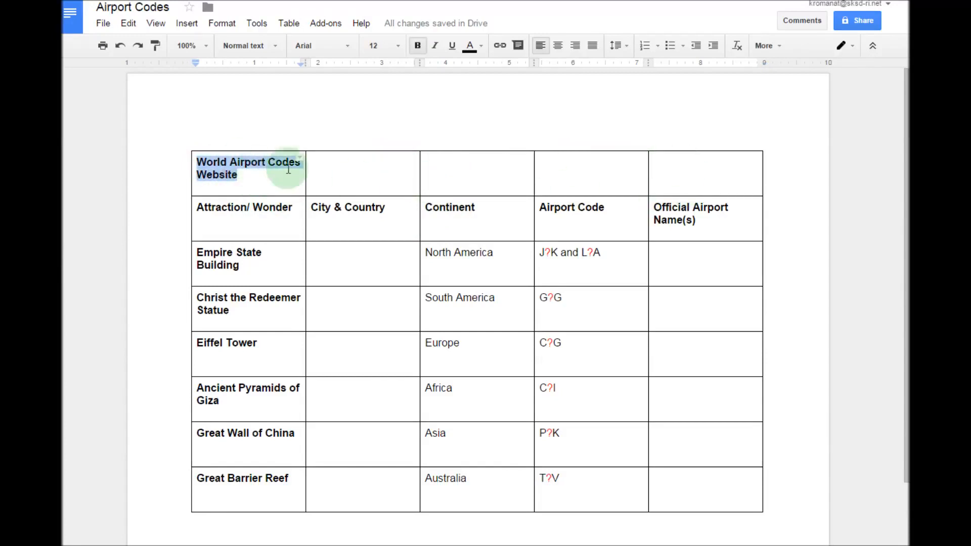
pyautogui.click(258, 182)
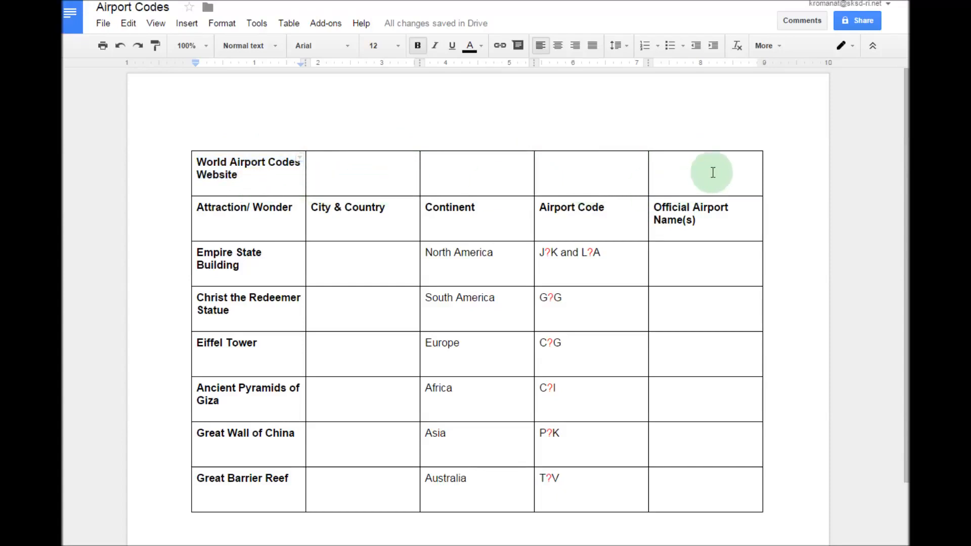
pyautogui.moveTo(714, 172); pyautogui.dragTo(266, 172)
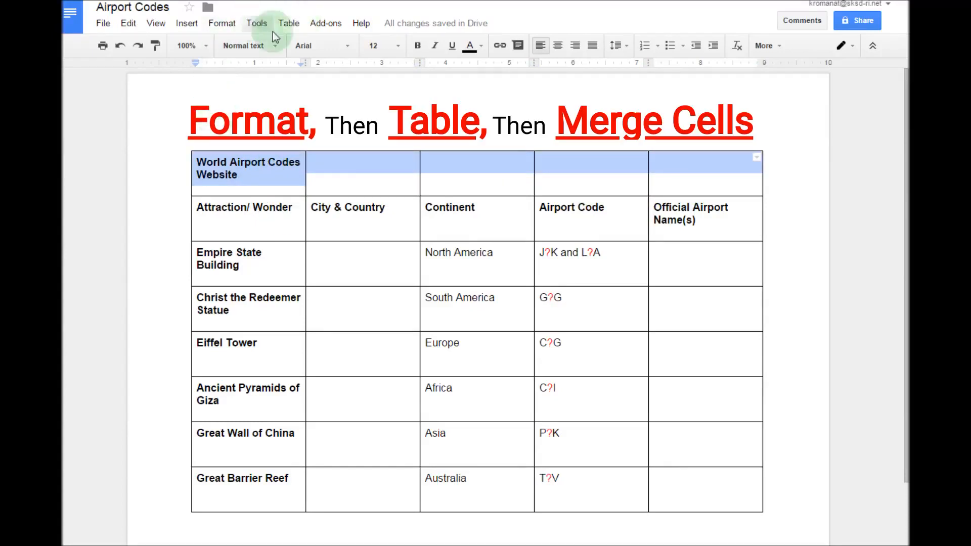
pyautogui.click(295, 26)
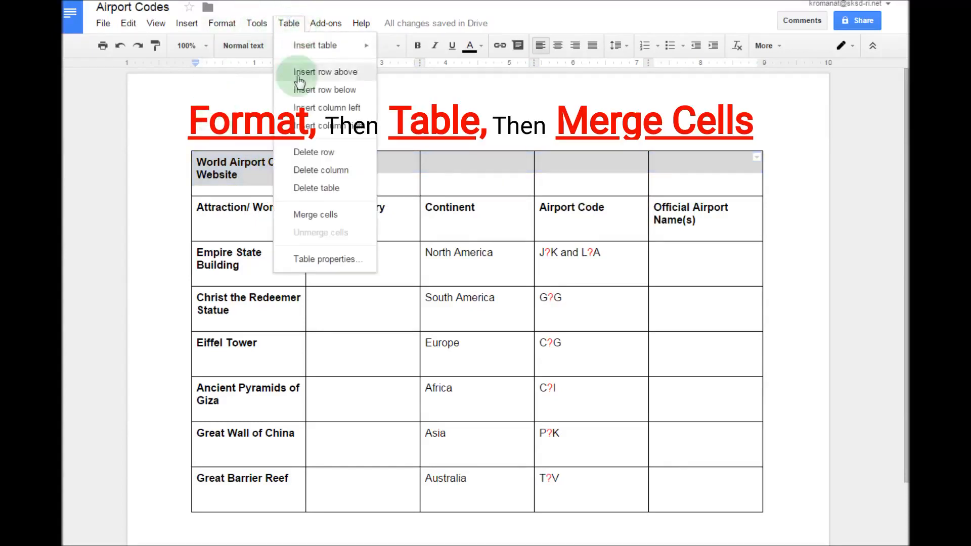
pyautogui.click(352, 223)
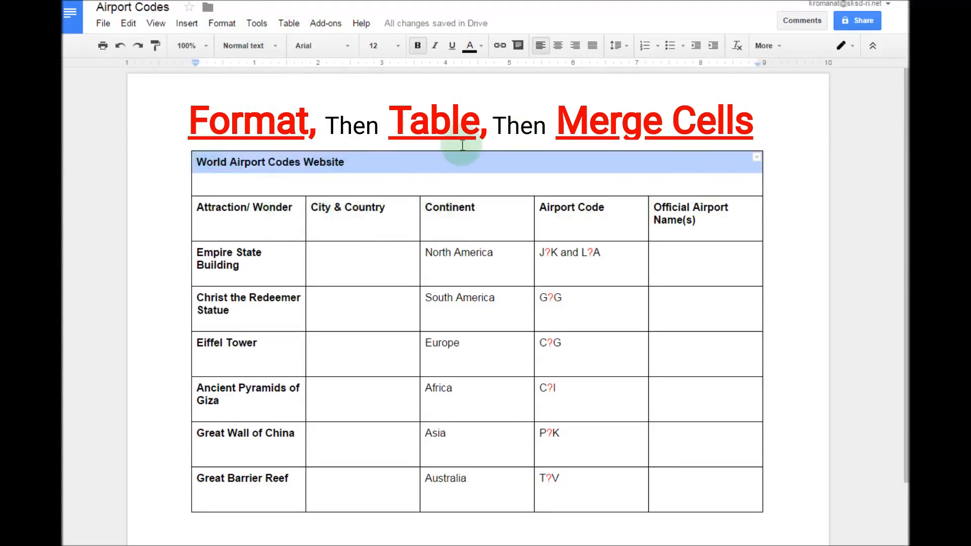
# Center the "World Airport Codes Website" title in the merged top row.
pyautogui.click(559, 50)
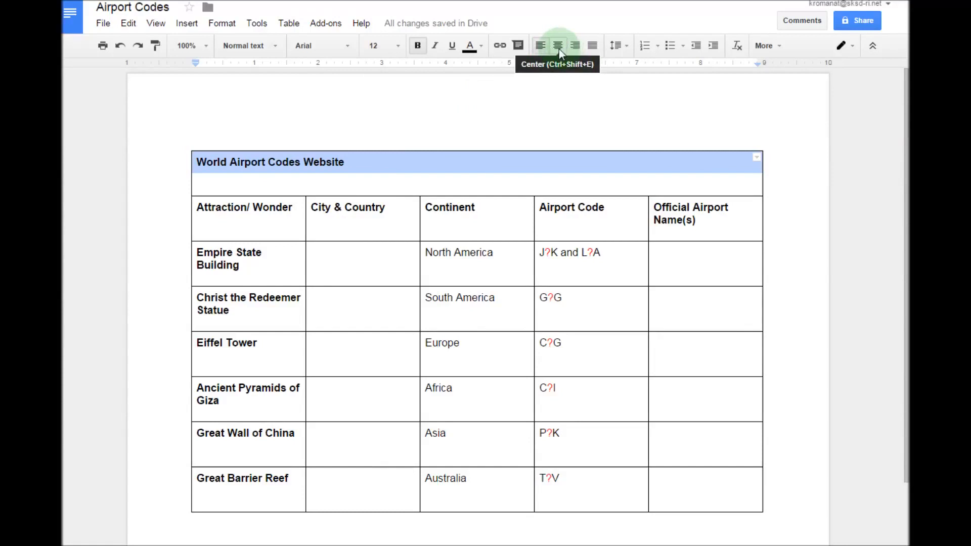
pyautogui.click(426, 159)
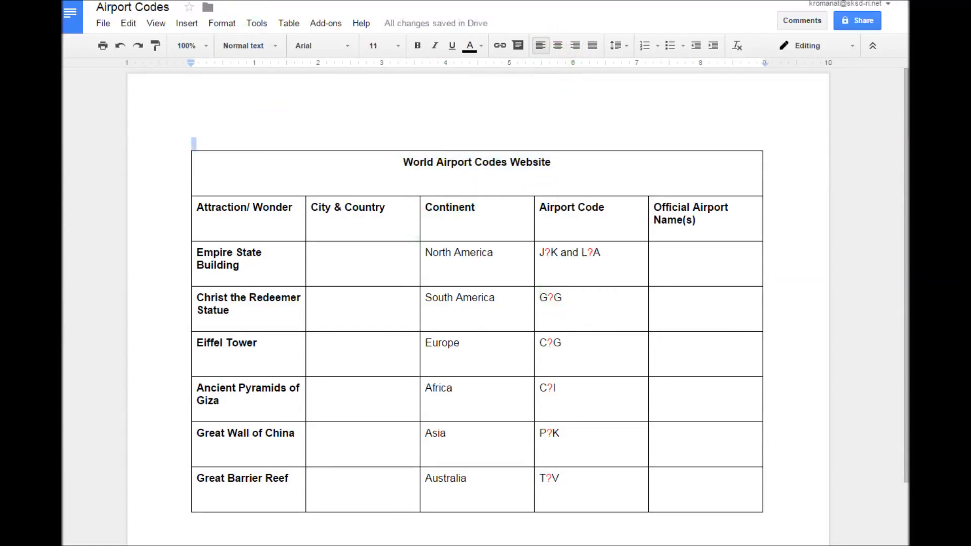
pyautogui.click(463, 150)
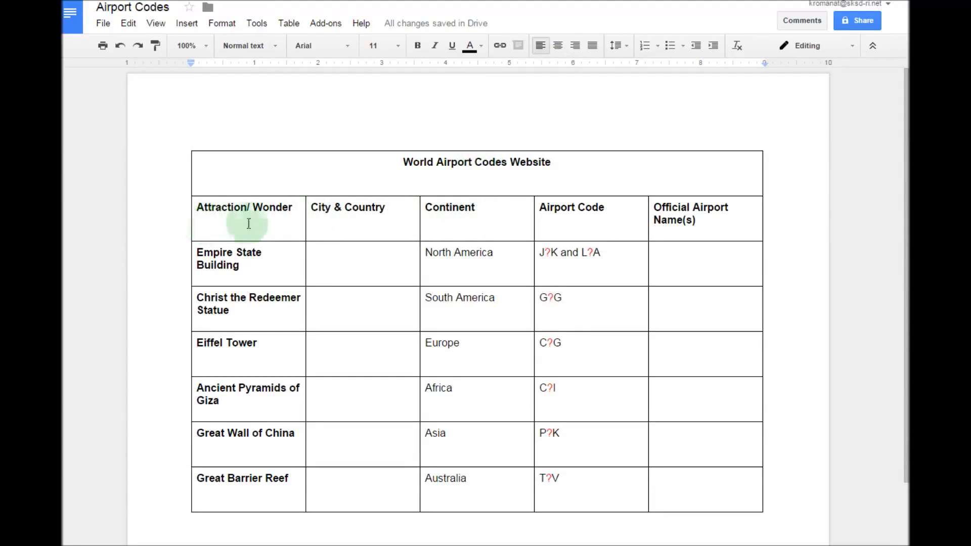
# Fill the background of the heading row, from Attraction/ Wonder to Official Airport Name(s), with a soft medium green.
pyautogui.moveTo(226, 223); pyautogui.dragTo(678, 224)
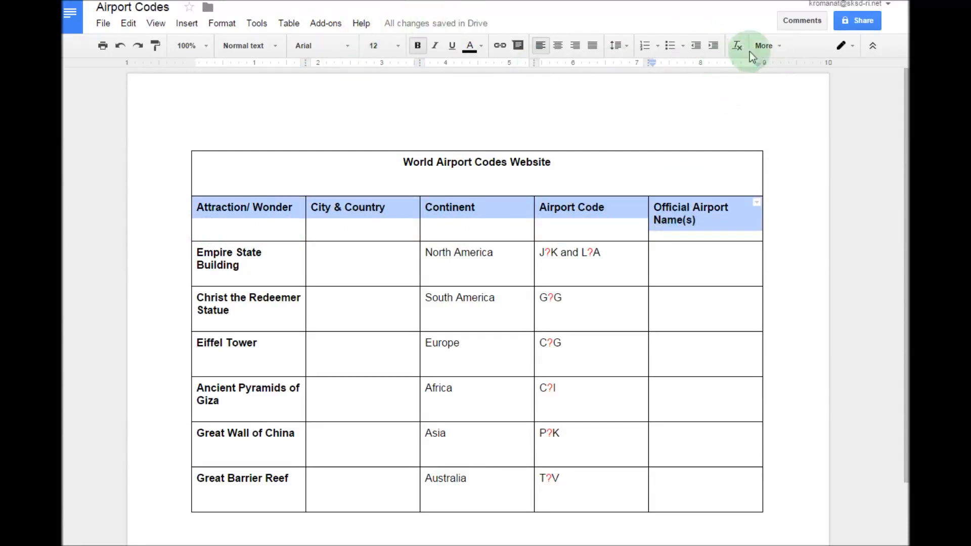
pyautogui.click(780, 47)
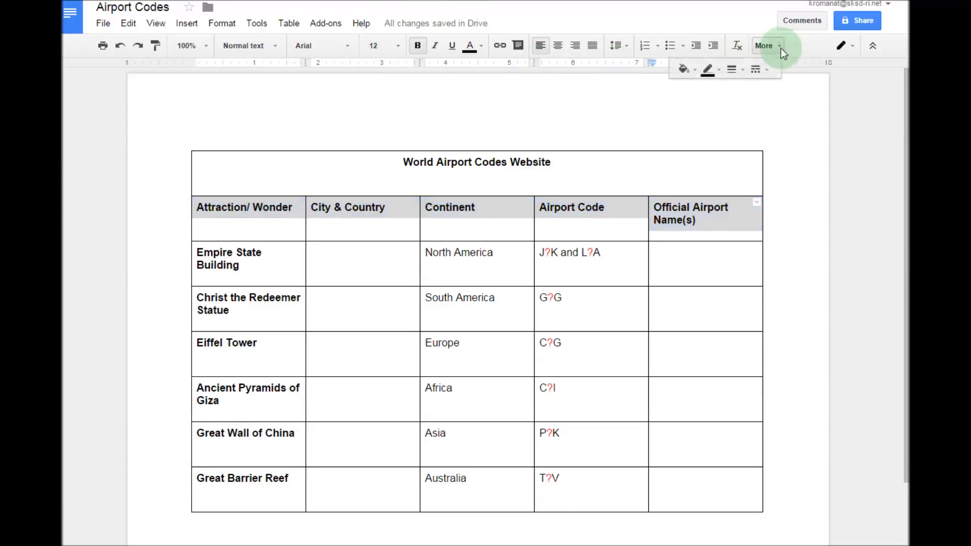
pyautogui.click(697, 72)
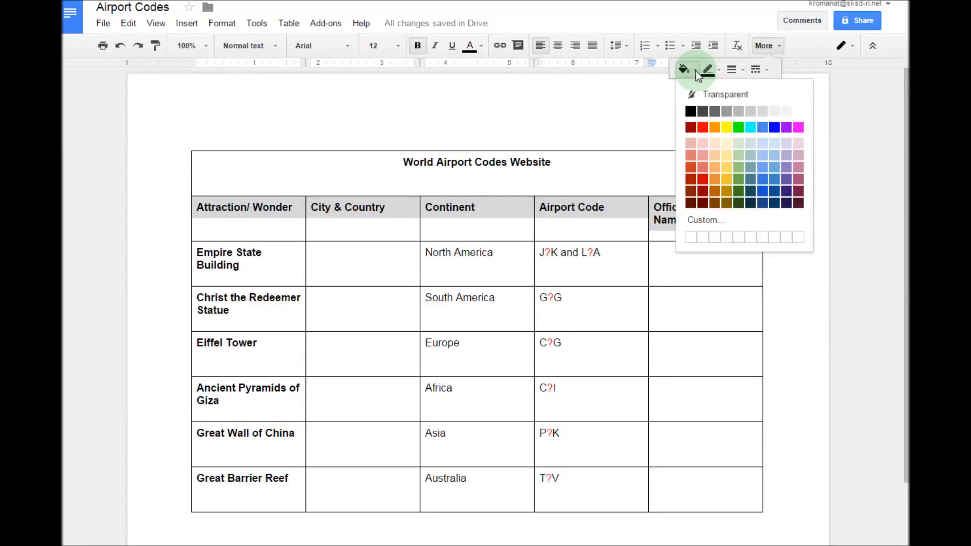
pyautogui.click(739, 169)
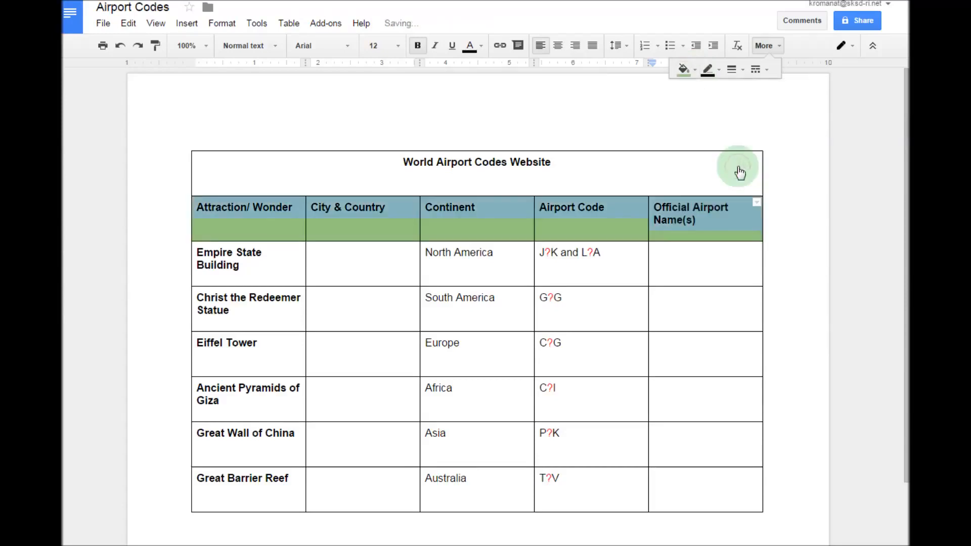
pyautogui.doubleClick(690, 278)
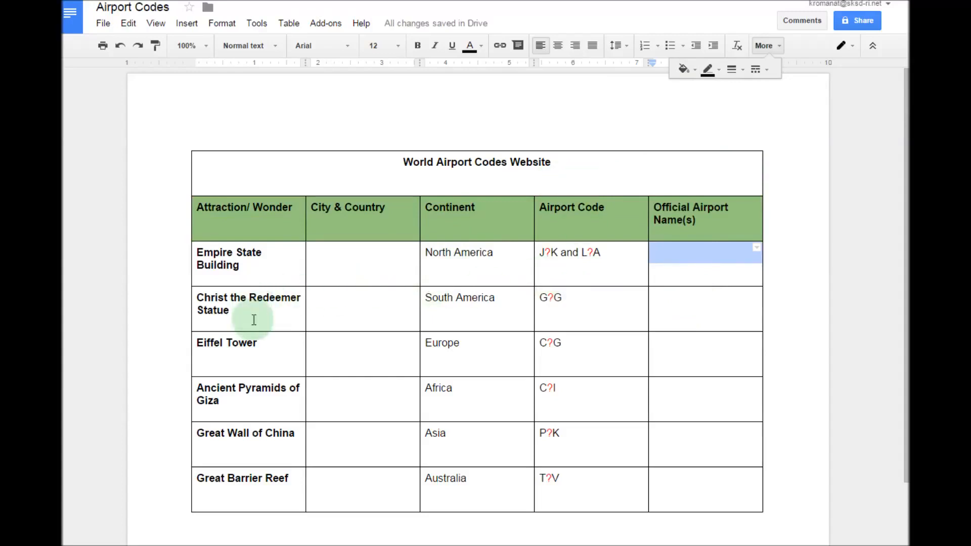
# Fill the background of the entire Christ the Redeemer Statue row with light gray.
pyautogui.doubleClick(672, 308)
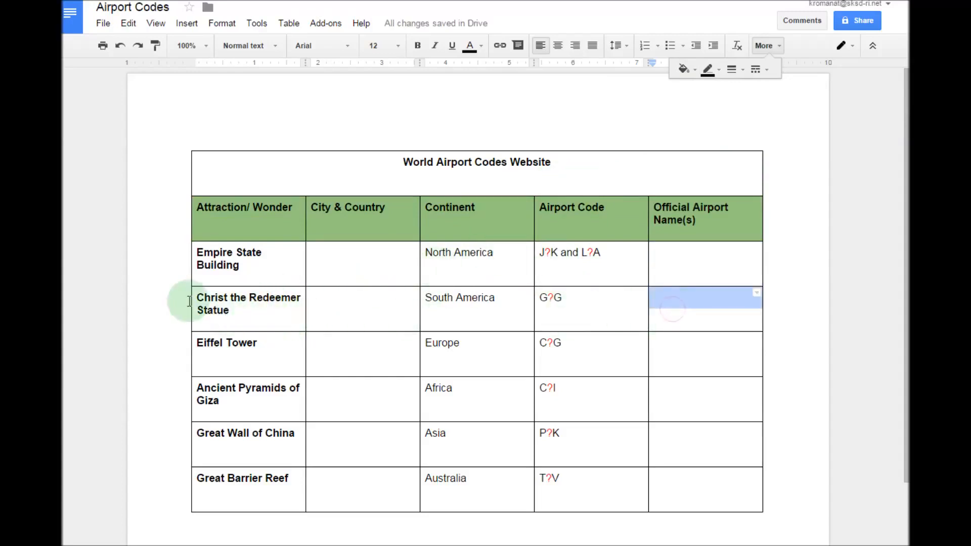
pyautogui.moveTo(191, 299); pyautogui.dragTo(680, 302)
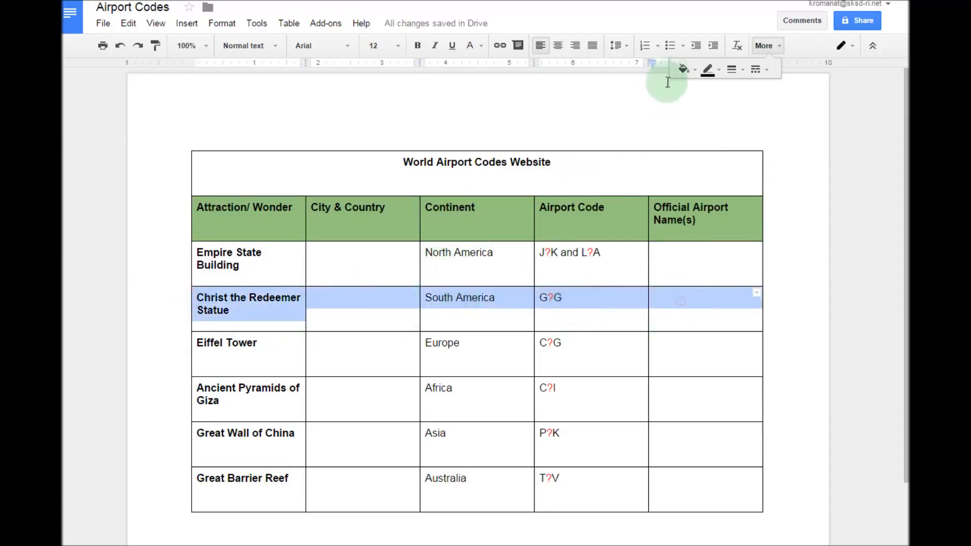
pyautogui.click(695, 72)
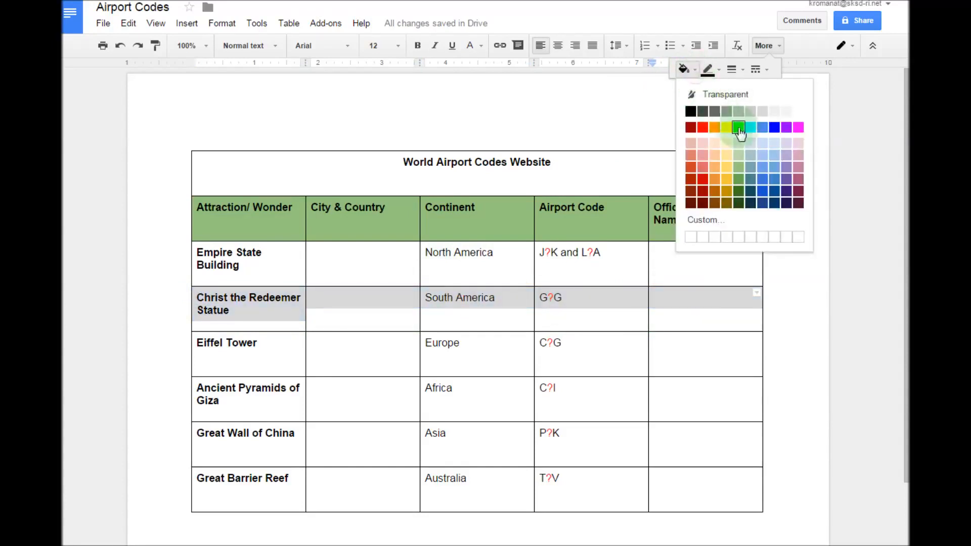
pyautogui.click(750, 115)
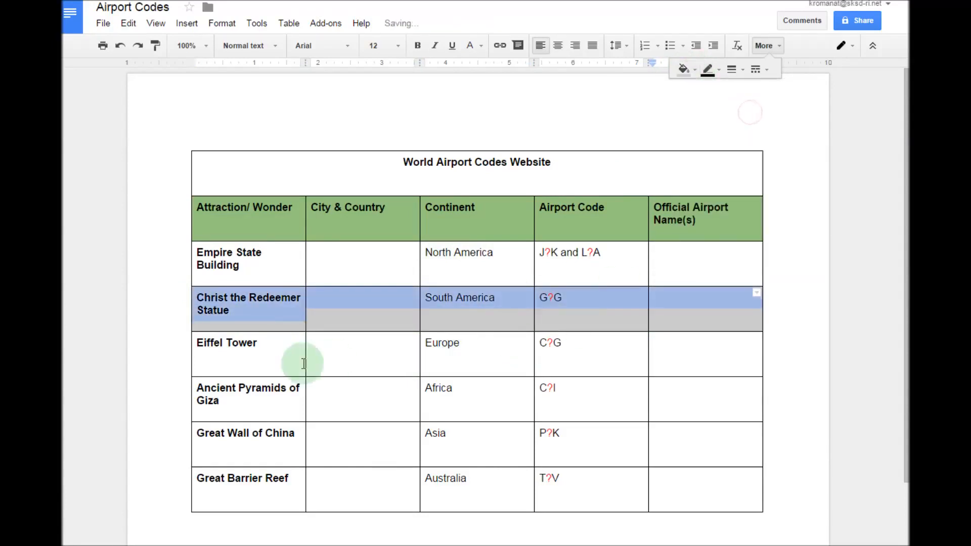
pyautogui.click(235, 388)
pyautogui.moveTo(194, 388); pyautogui.dragTo(195, 389)
pyautogui.click(125, 46)
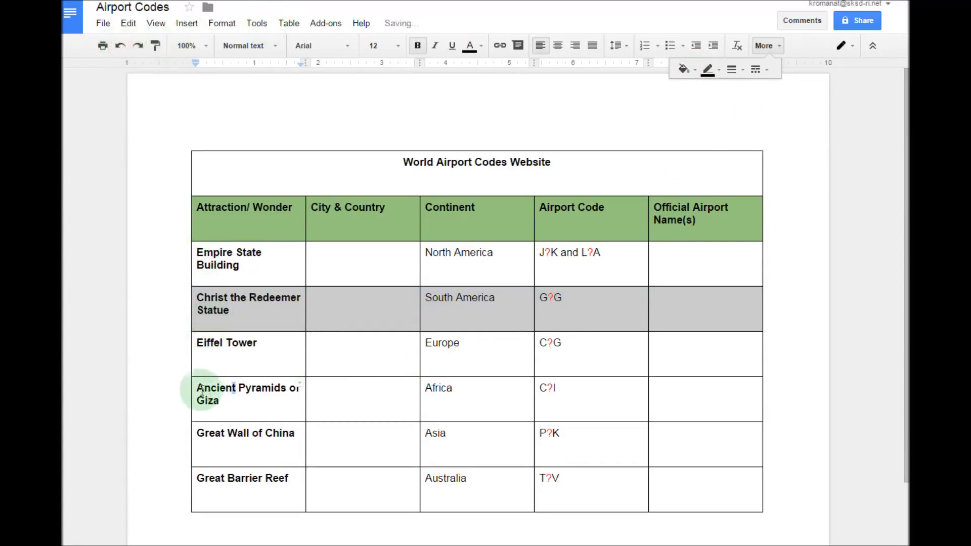
# Fill the background of the entire Ancient Pyramids of Giza row with a slightly darker gray than the Christ the Redeemer row.
pyautogui.moveTo(203, 389); pyautogui.dragTo(713, 402)
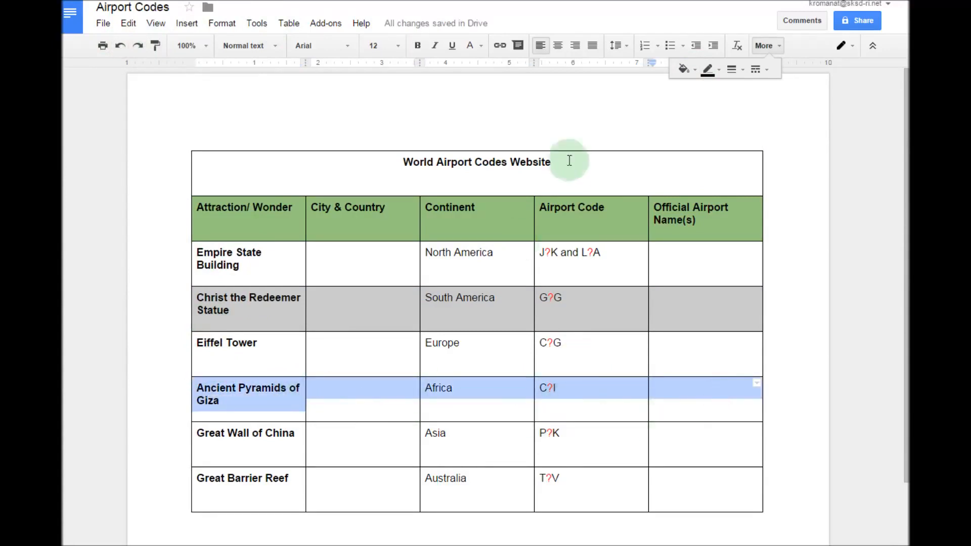
pyautogui.click(684, 69)
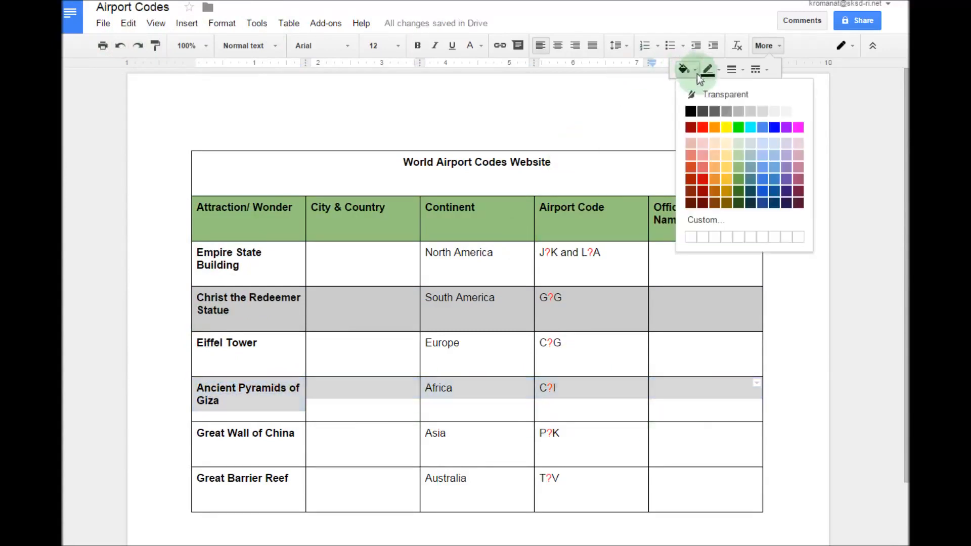
pyautogui.click(726, 112)
pyautogui.click(521, 450)
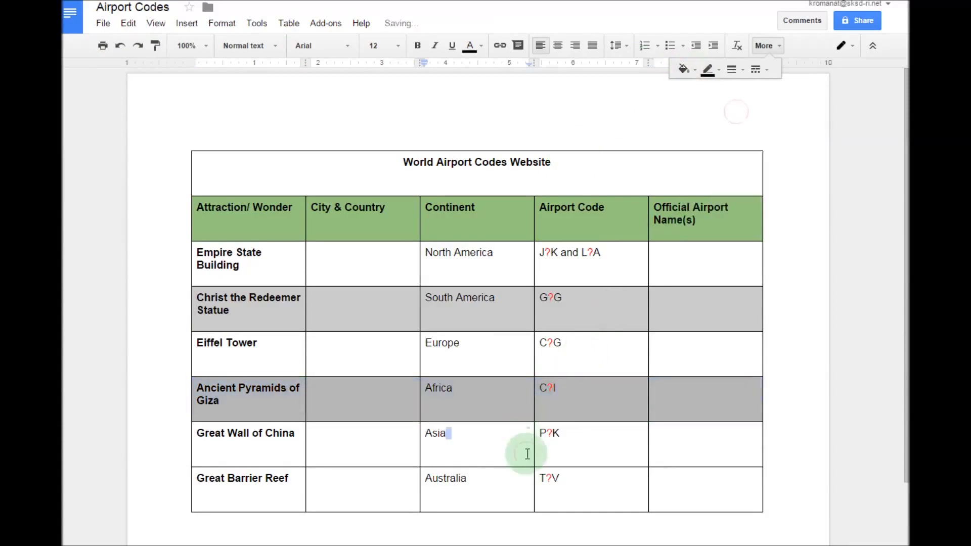
pyautogui.scroll(-1, 532, 440)
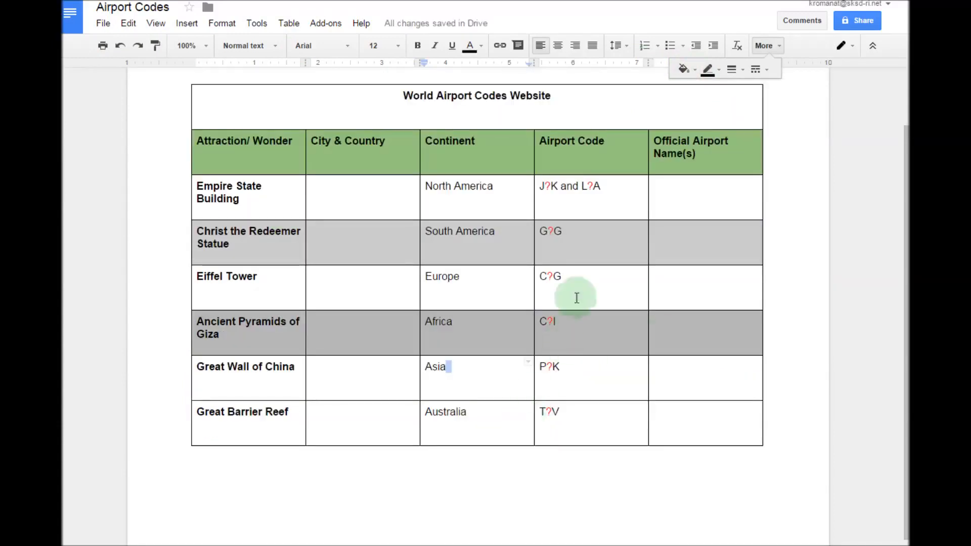
# Change the background of the entire Ancient Pyramids of Giza row to the same light gray as the Christ the Redeemer Statue row.
pyautogui.moveTo(720, 336); pyautogui.dragTo(335, 331)
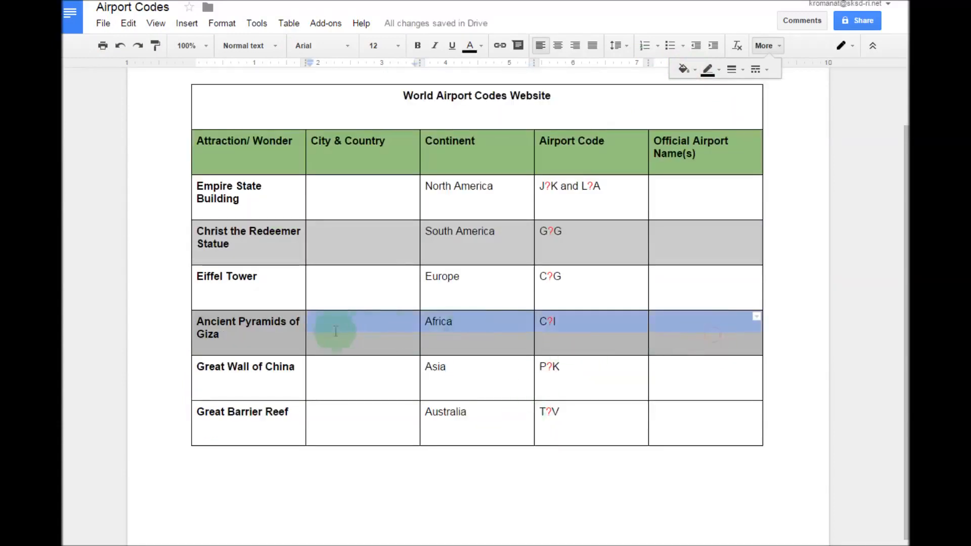
pyautogui.click(684, 69)
pyautogui.click(732, 111)
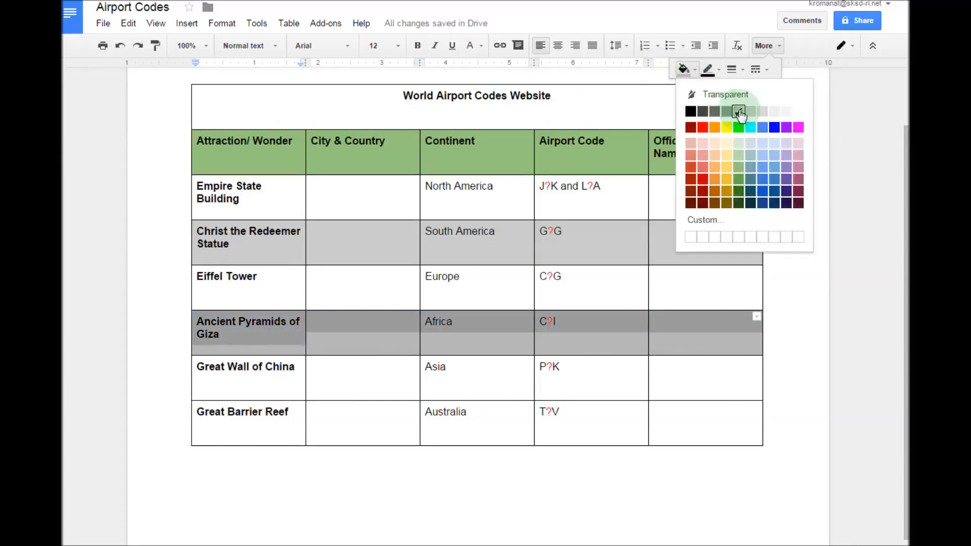
pyautogui.click(689, 325)
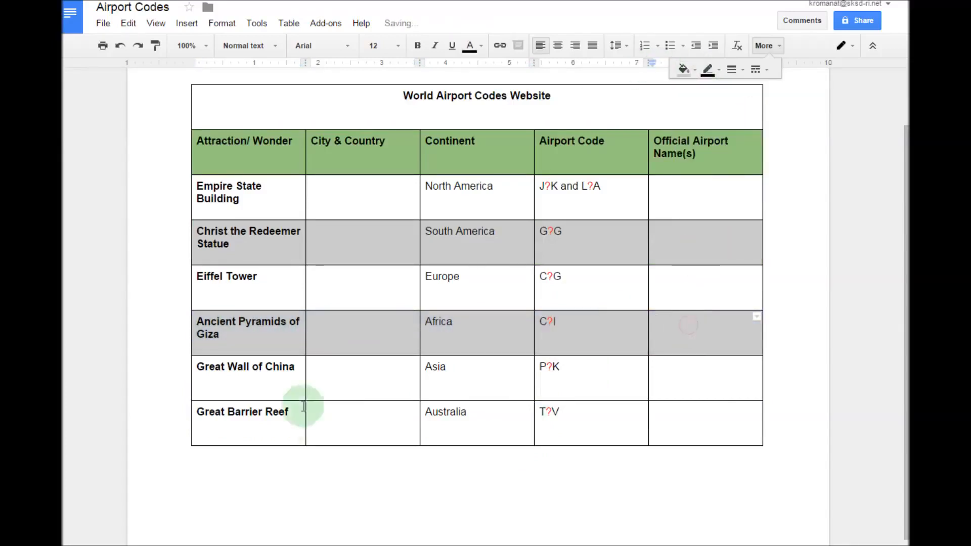
# Fill the background of the entire Great Barrier Reef row with the same light gray as the other shaded rows.
pyautogui.moveTo(244, 423); pyautogui.dragTo(678, 424)
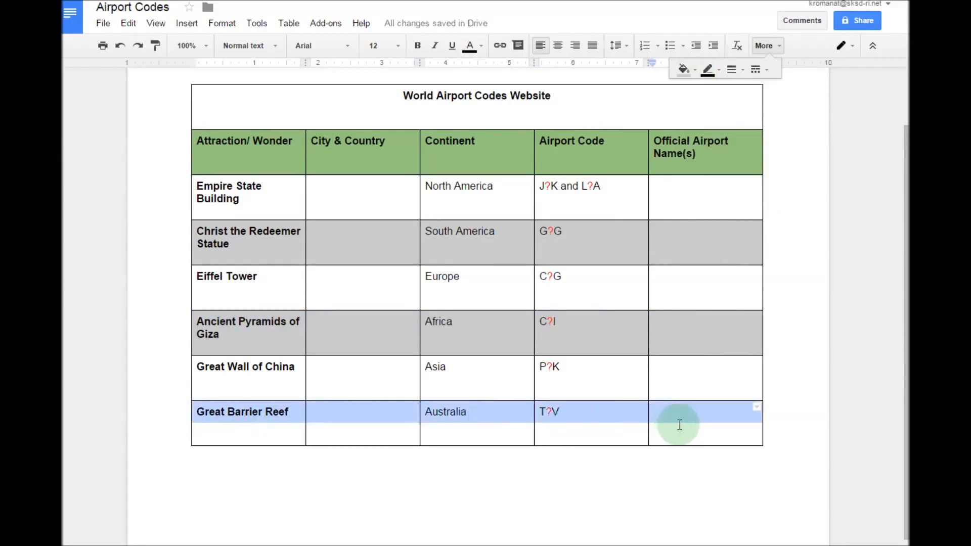
pyautogui.click(686, 69)
pyautogui.click(749, 112)
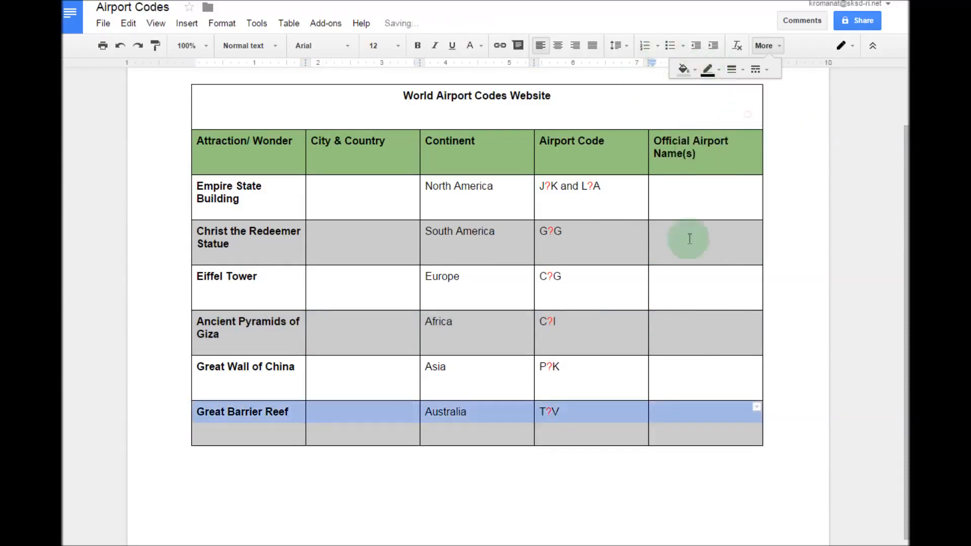
pyautogui.click(691, 280)
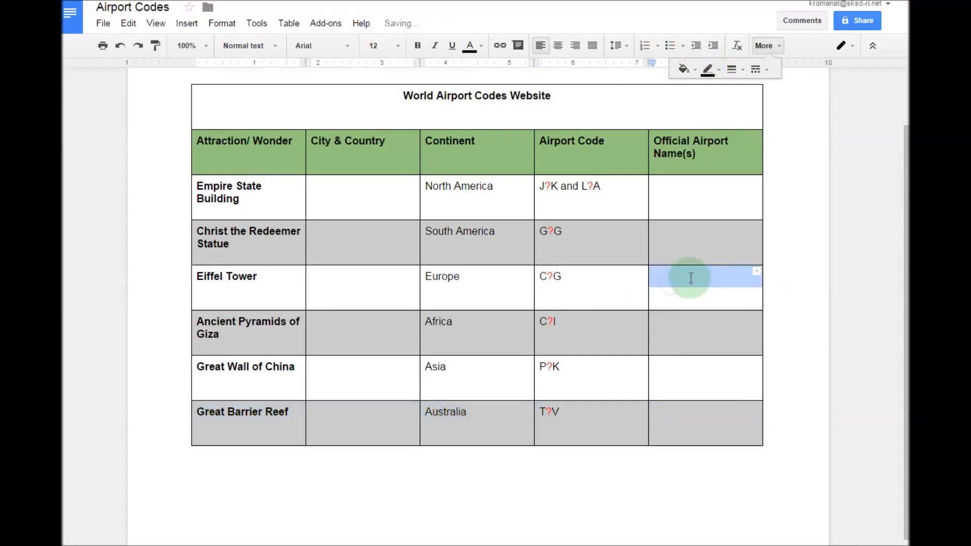
pyautogui.click(749, 335)
pyautogui.click(738, 382)
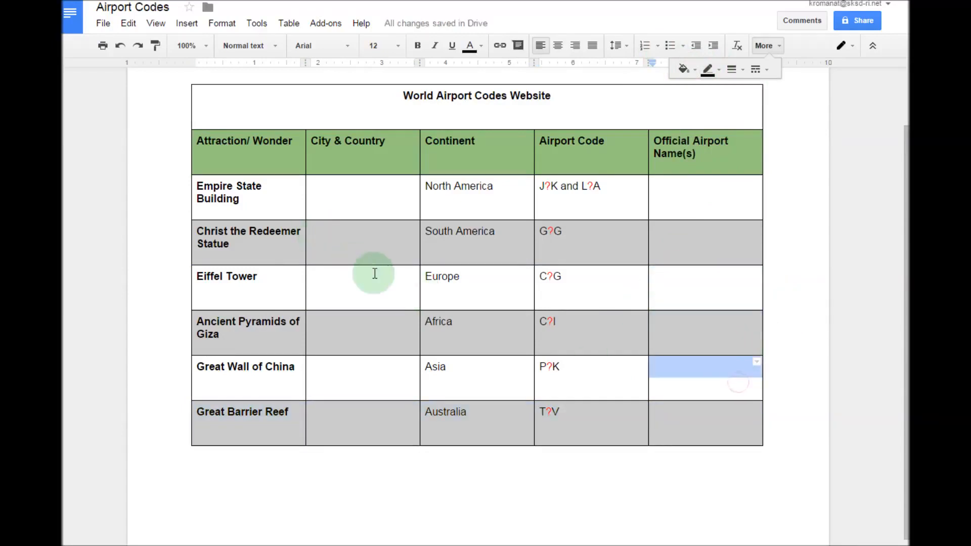
pyautogui.click(365, 207)
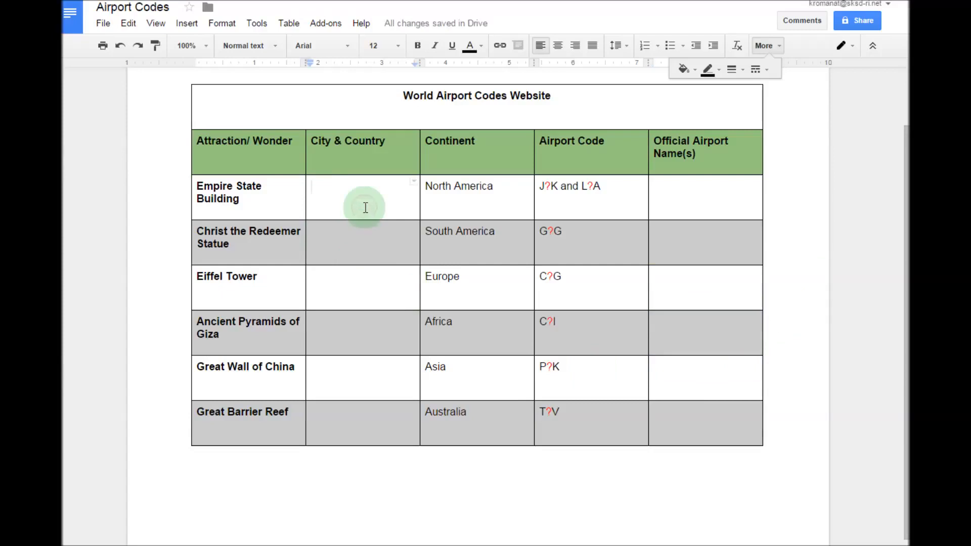
pyautogui.click(411, 287)
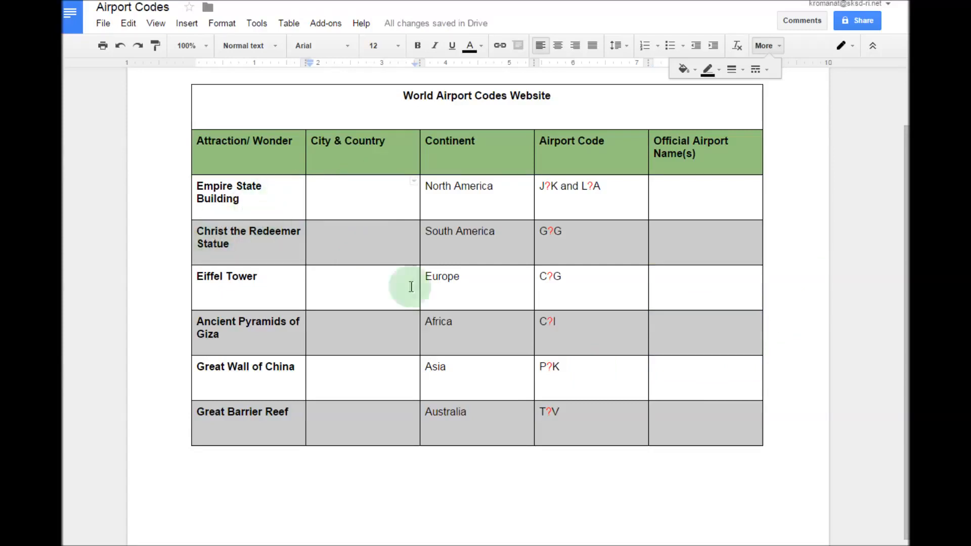
pyautogui.click(418, 390)
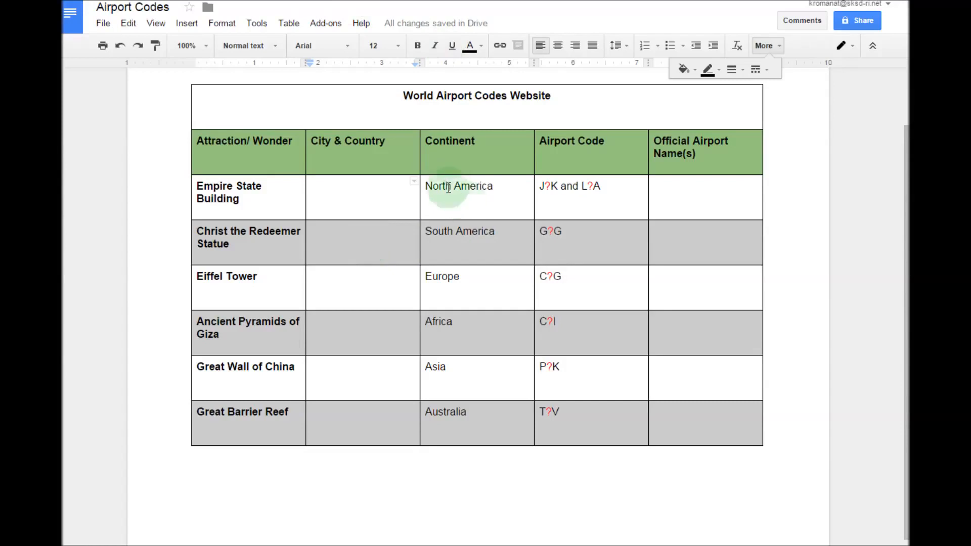
pyautogui.moveTo(403, 96); pyautogui.dragTo(551, 101)
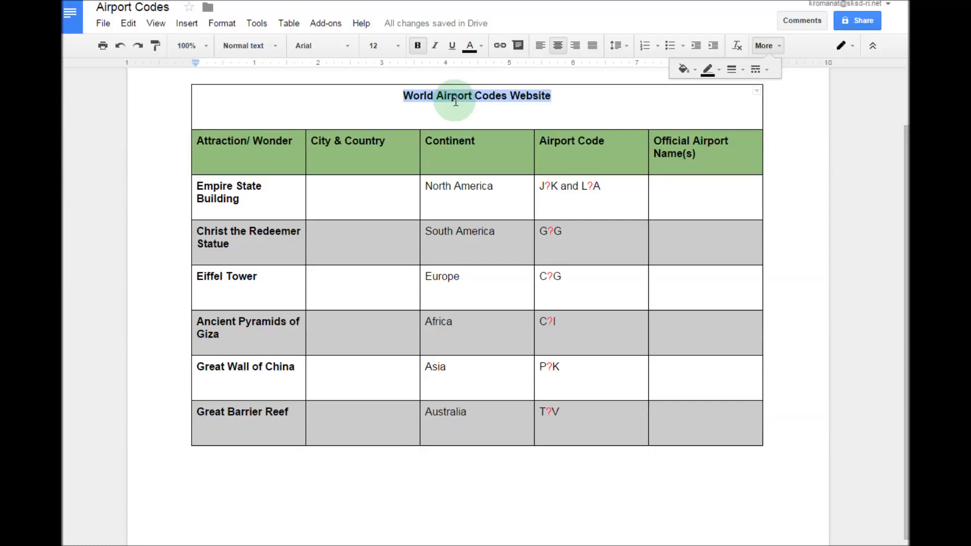
pyautogui.click(400, 96)
pyautogui.moveTo(401, 96); pyautogui.dragTo(549, 96)
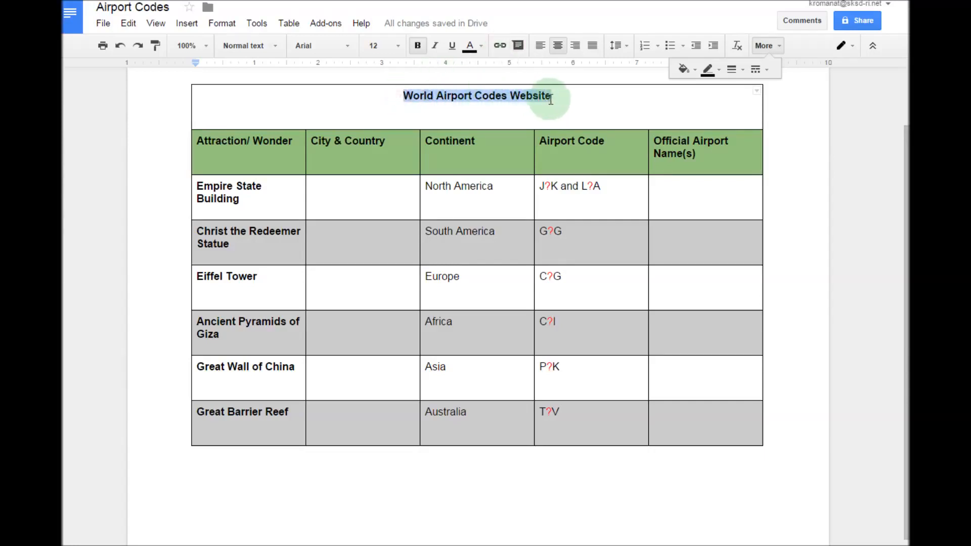
pyautogui.click(498, 47)
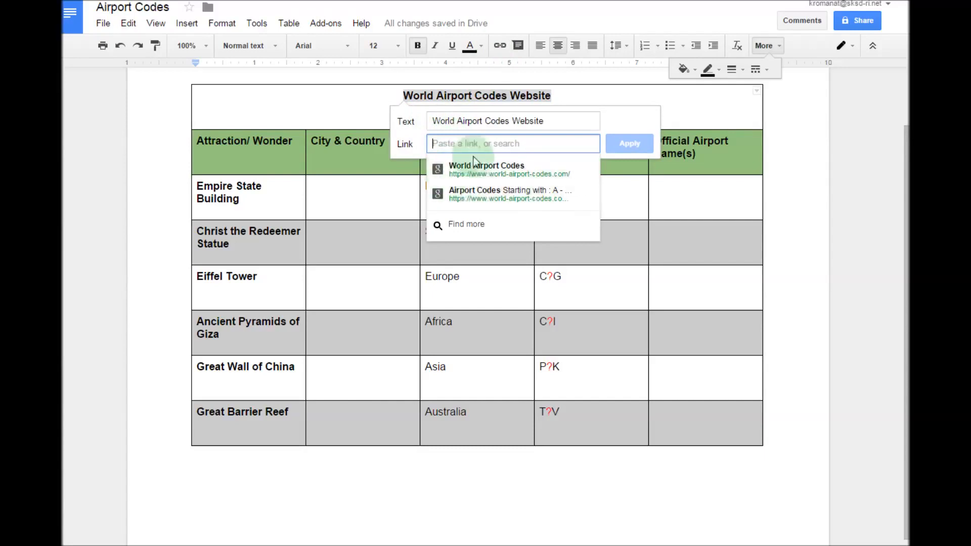
pyautogui.click(546, 167)
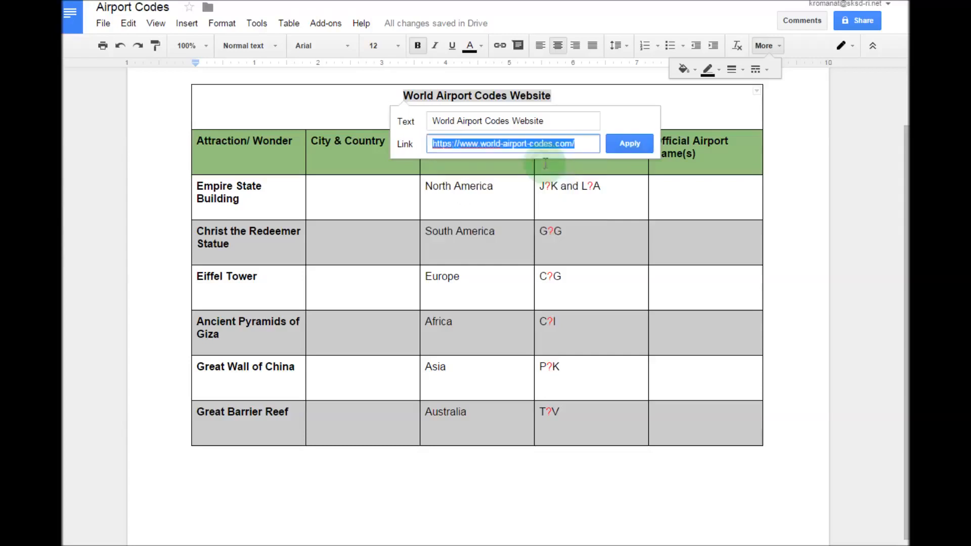
pyautogui.click(619, 144)
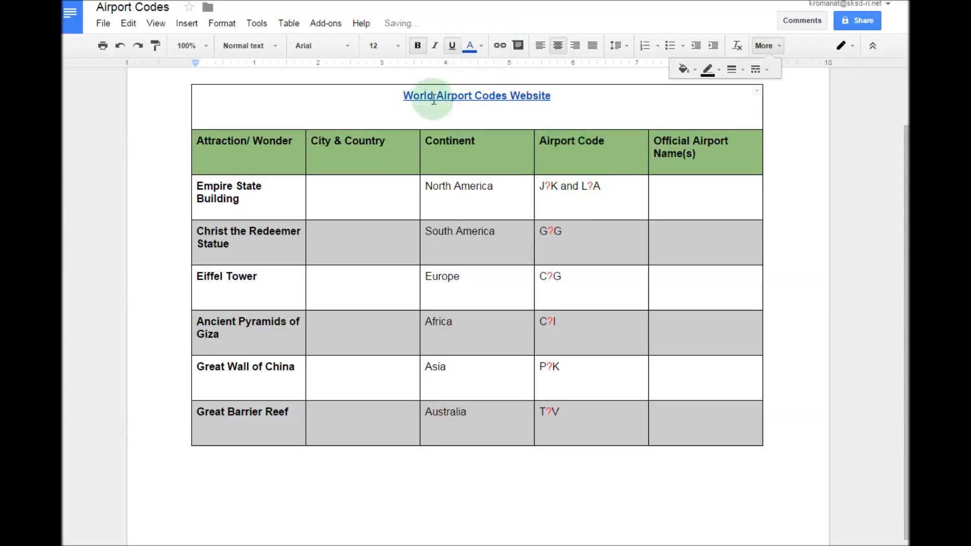
pyautogui.doubleClick(583, 111)
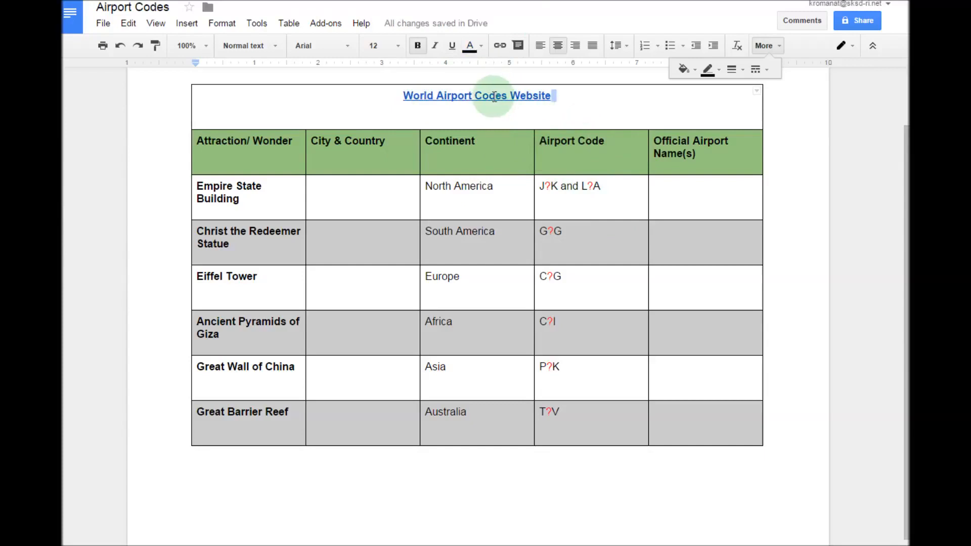
pyautogui.doubleClick(503, 204)
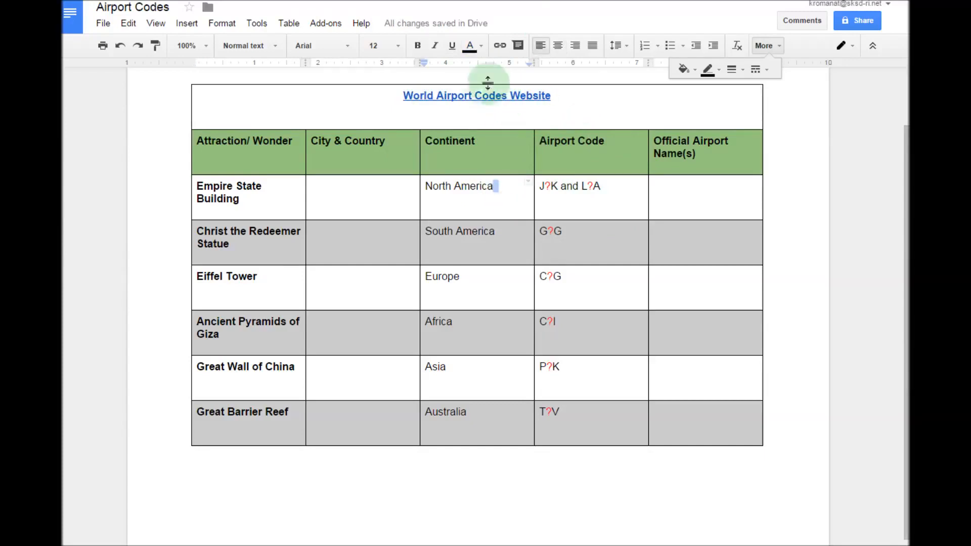
pyautogui.click(481, 95)
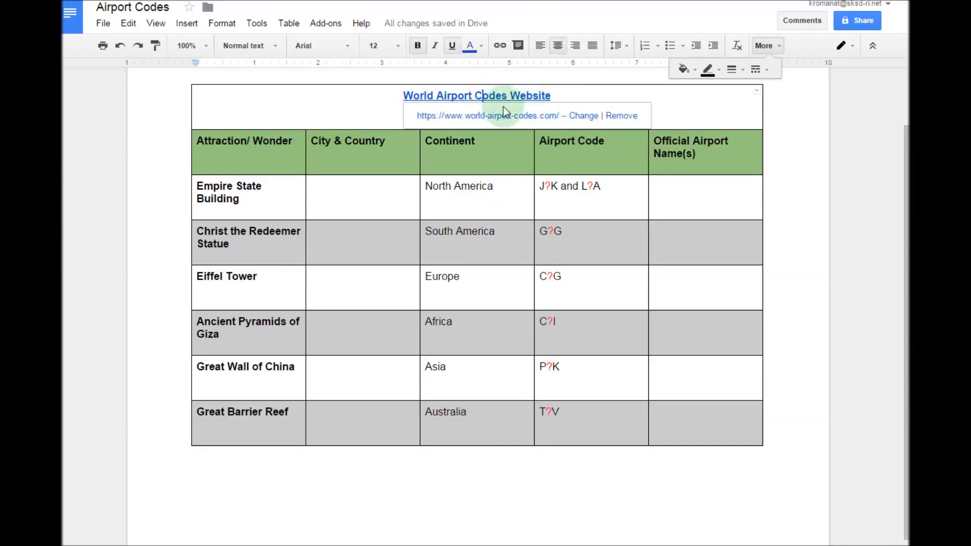
pyautogui.click(494, 117)
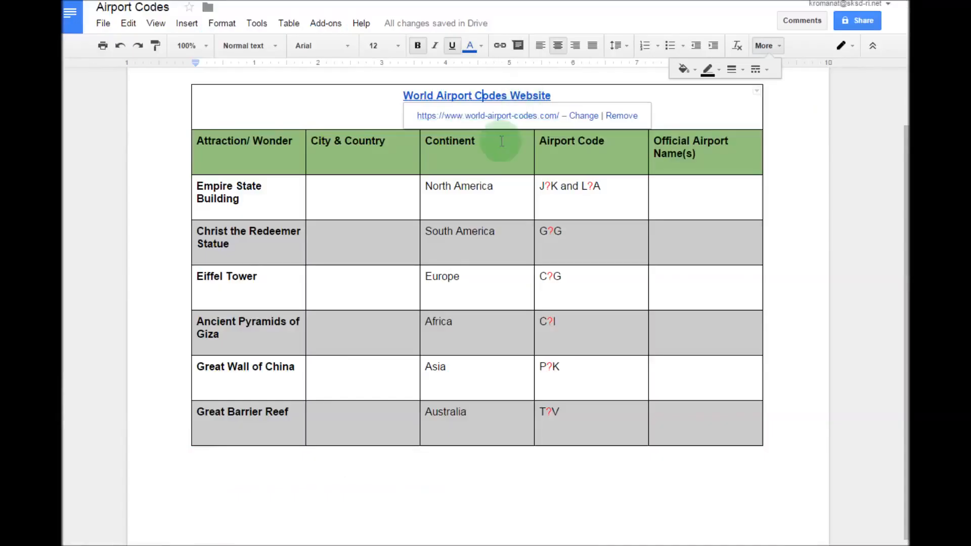
pyautogui.click(790, 163)
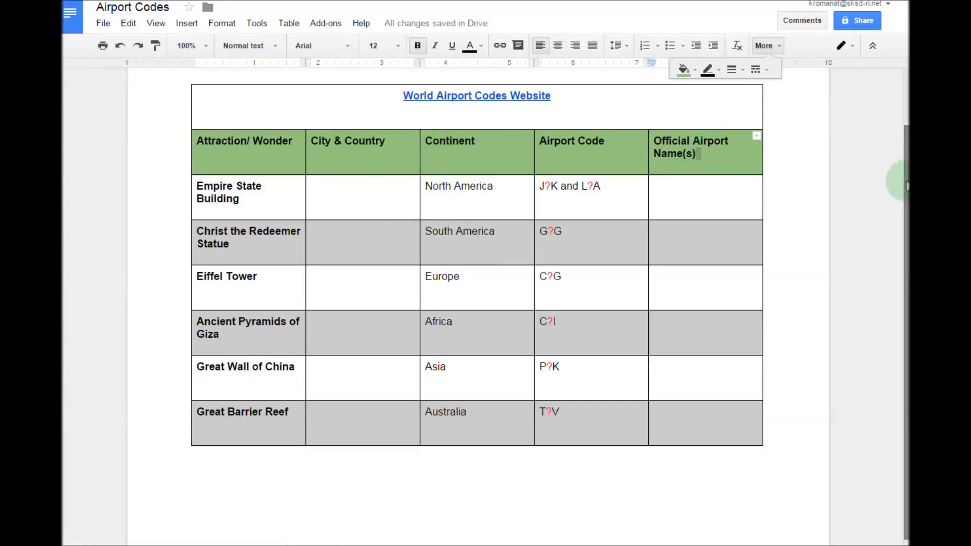
# Insert a page header reading "Airport Codes Worksheet" and center it above the table.
pyautogui.moveTo(903, 185); pyautogui.dragTo(902, 147)
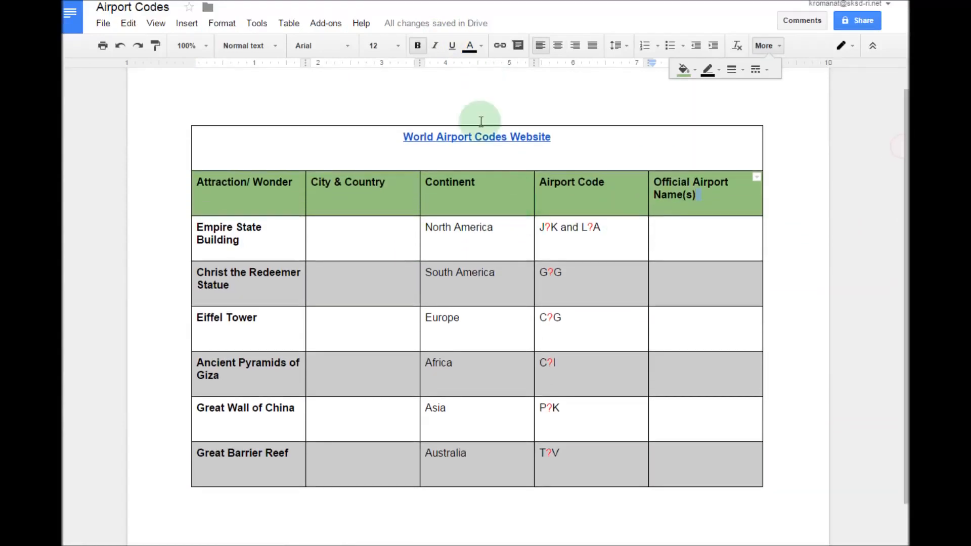
pyautogui.click(187, 24)
pyautogui.click(206, 295)
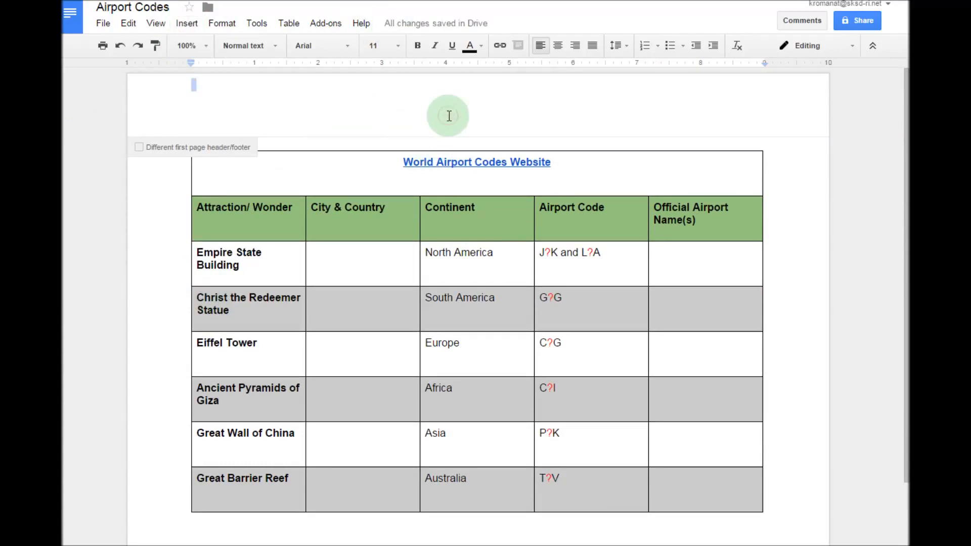
pyautogui.write('Airport Codes Worksheet')
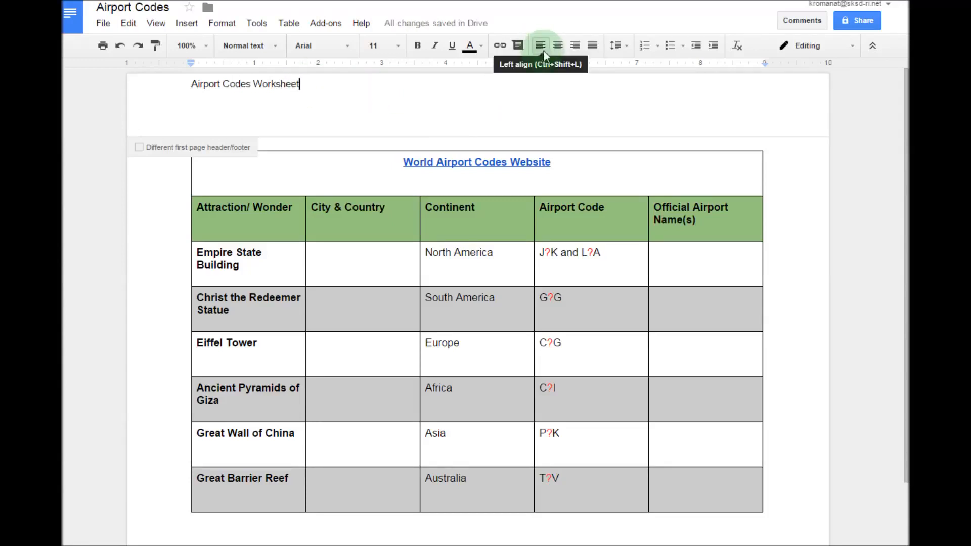
pyautogui.click(561, 47)
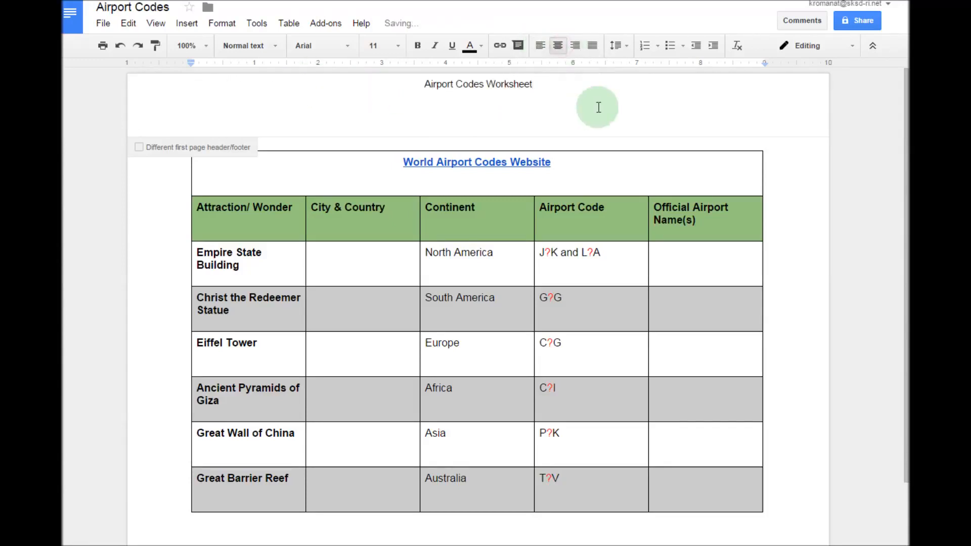
pyautogui.scroll(-1, 612, 132)
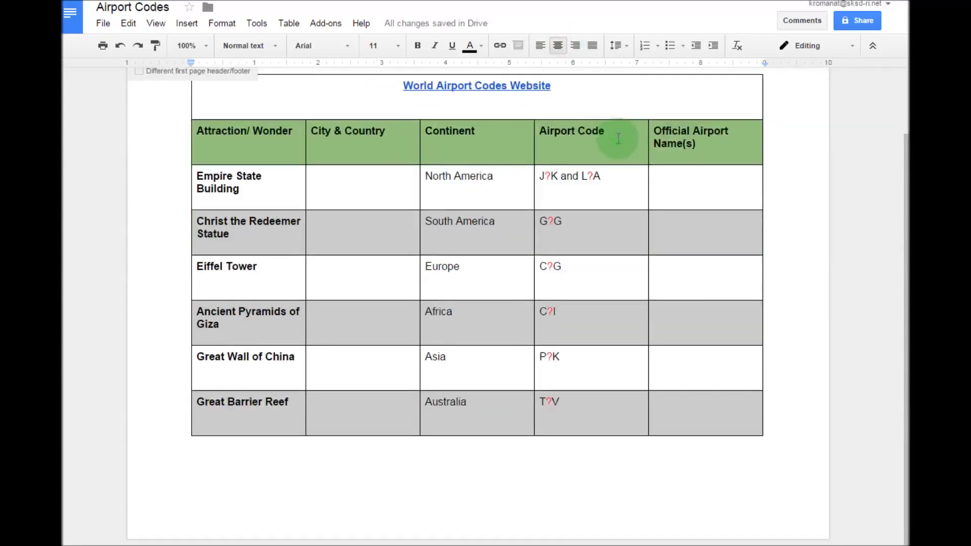